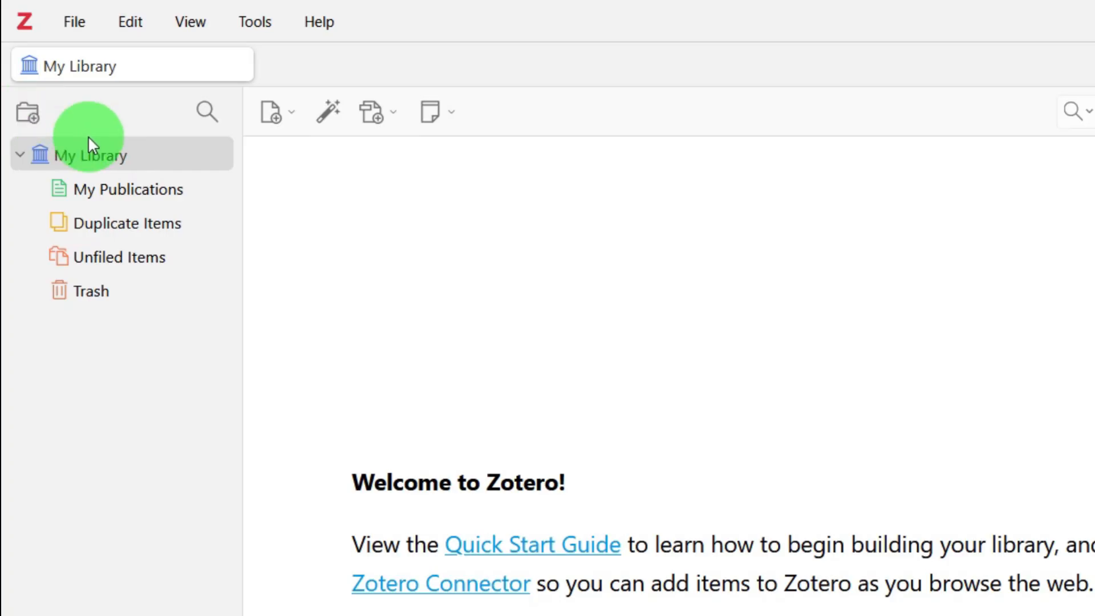
Look through My Publications, Duplicate Items, Unfiled Items, Trash and the tag filter, and return to My Library.
{"action": "left_click", "coordinate": [104, 197]}
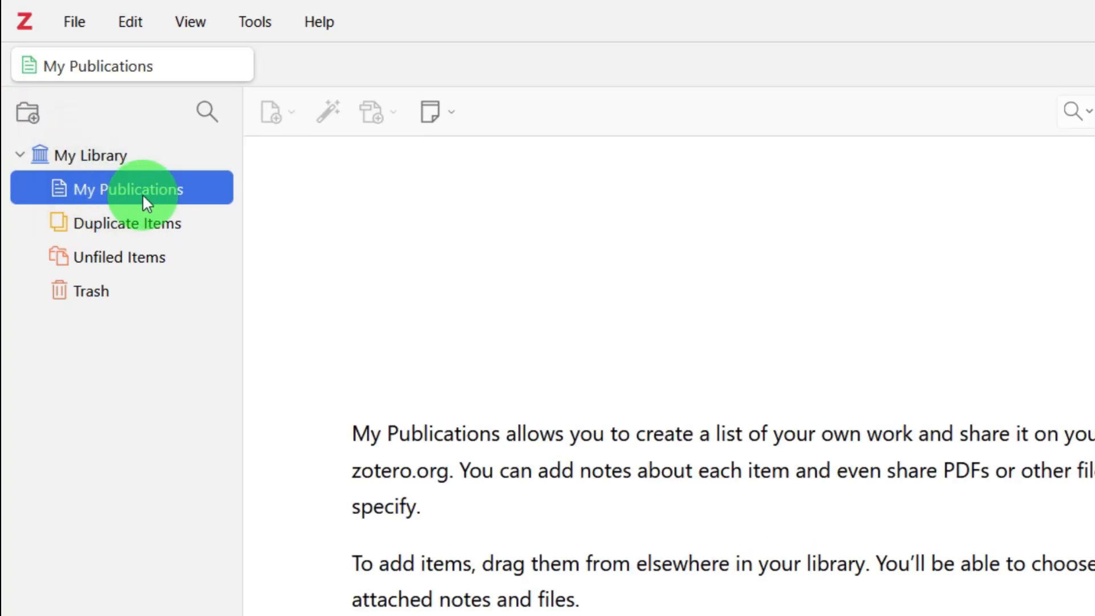
{"action": "left_click", "coordinate": [148, 232]}
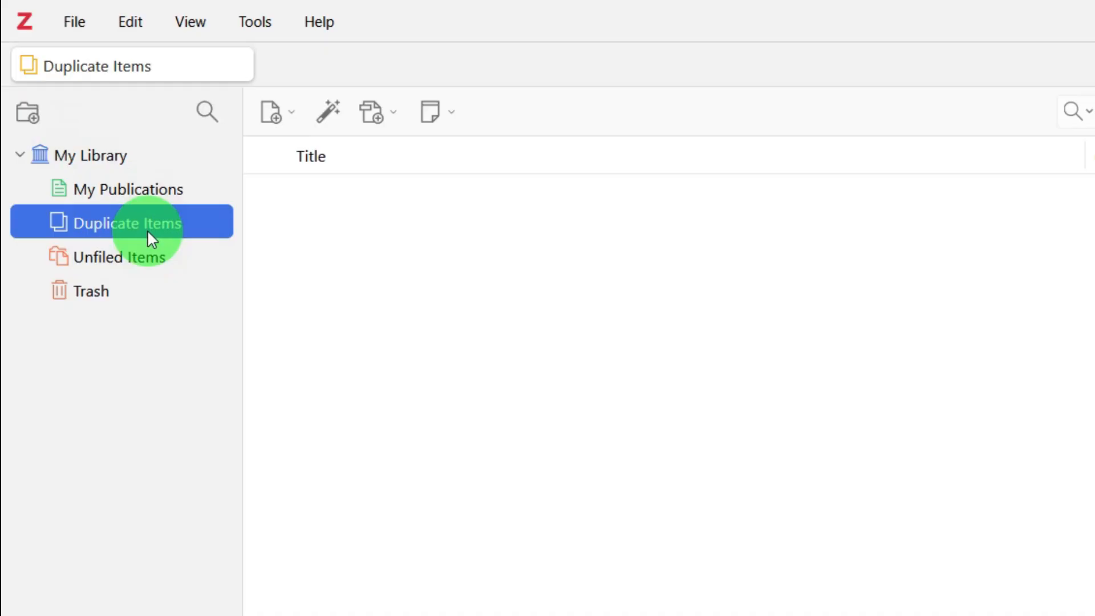
{"action": "left_click", "coordinate": [132, 259]}
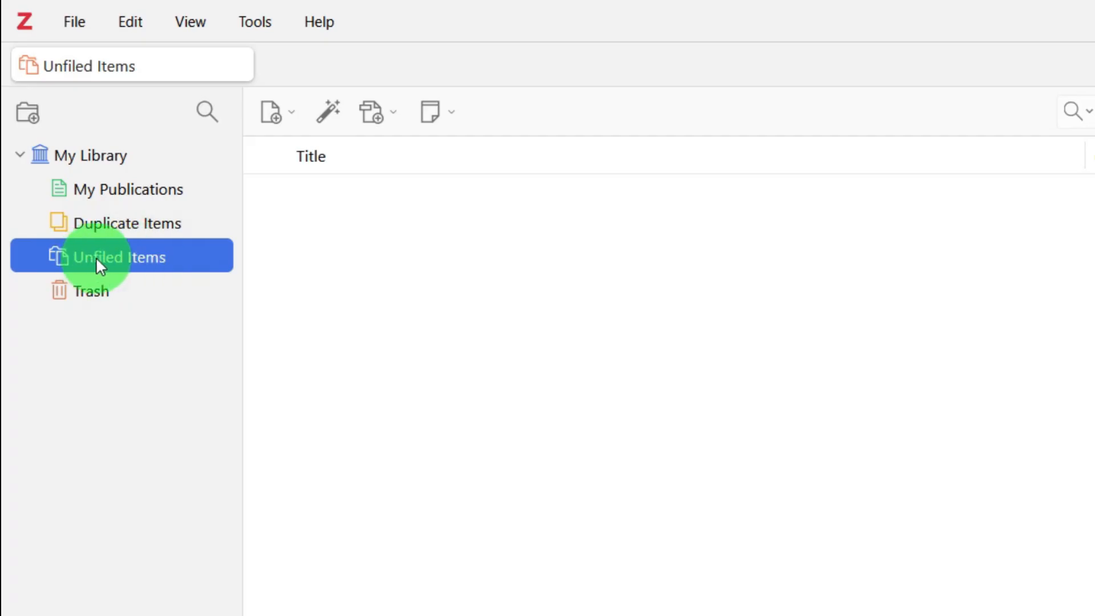
{"action": "left_click", "coordinate": [62, 294]}
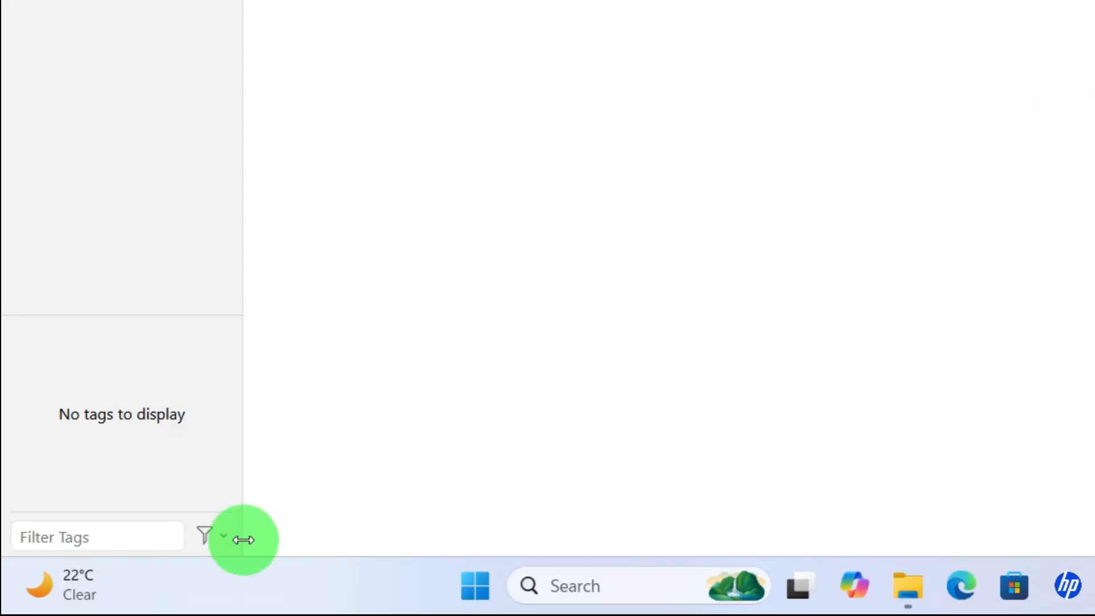
{"action": "left_click", "coordinate": [63, 537]}
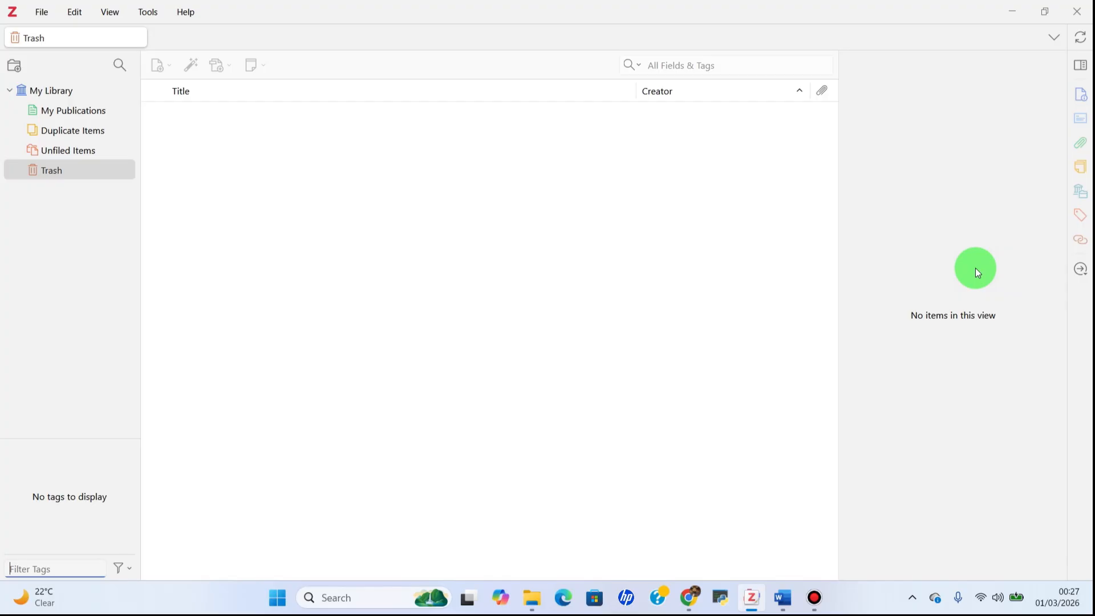
{"action": "left_click", "coordinate": [60, 111]}
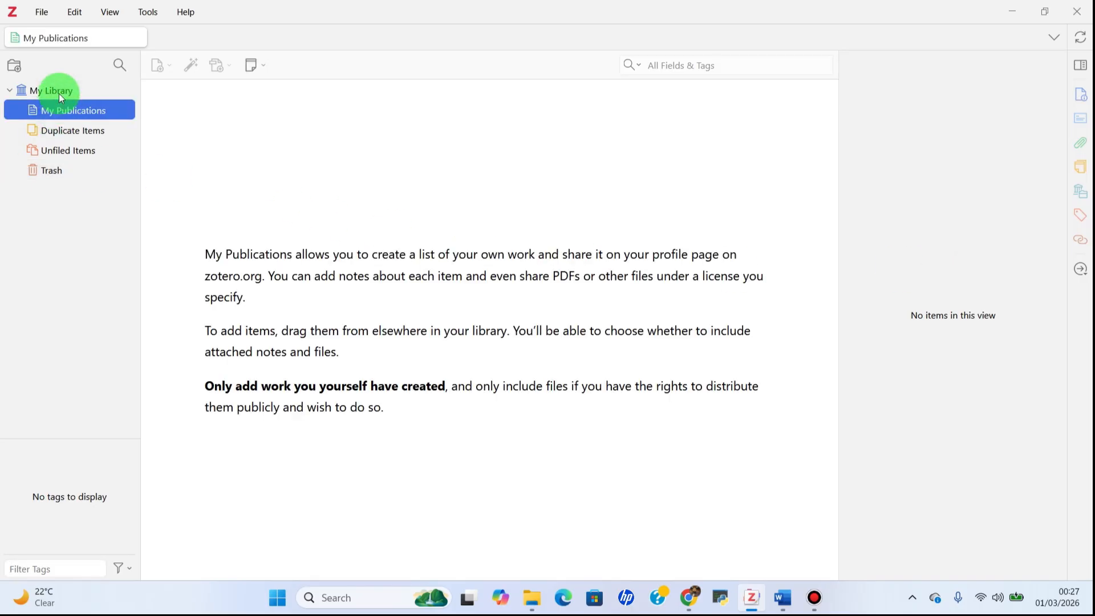
{"action": "left_click", "coordinate": [59, 94]}
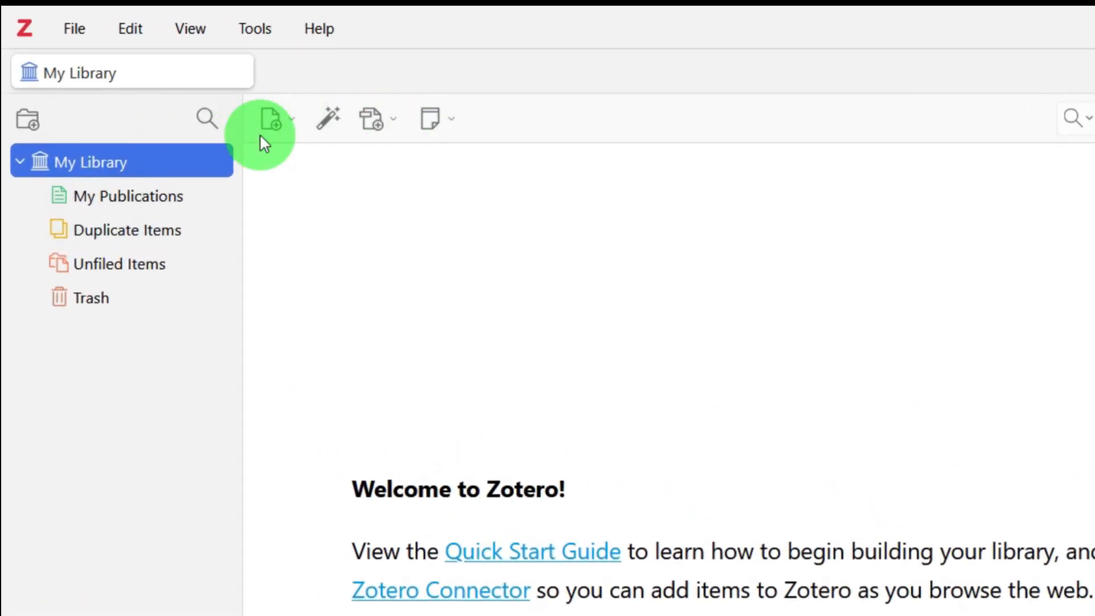
Examine the item types available for a new entry and the option for adding items by identifier.
{"action": "left_click", "coordinate": [287, 121]}
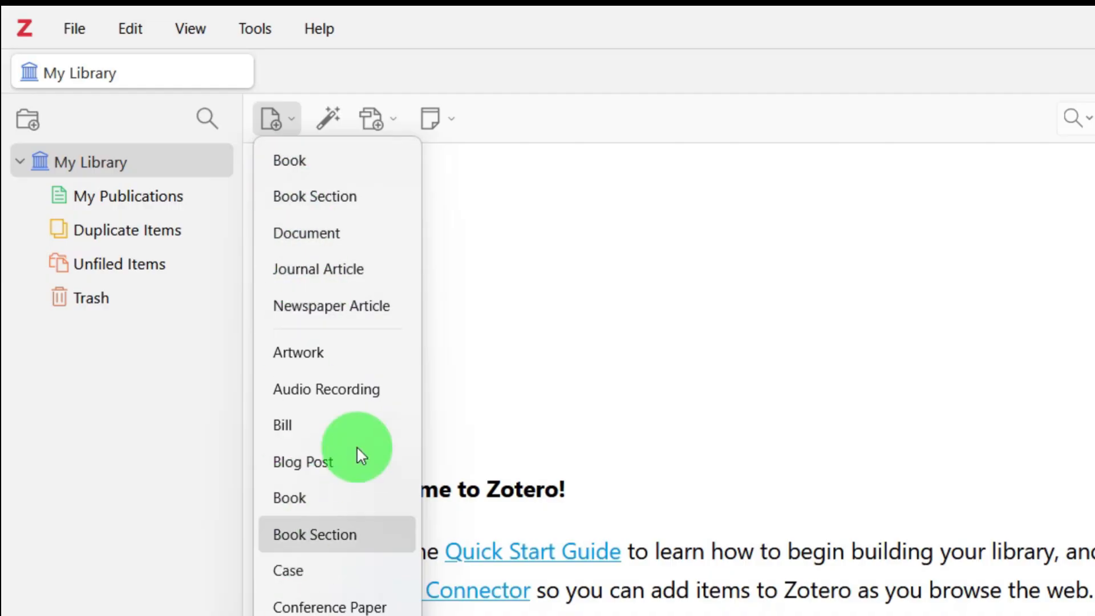
{"action": "left_click", "coordinate": [541, 282]}
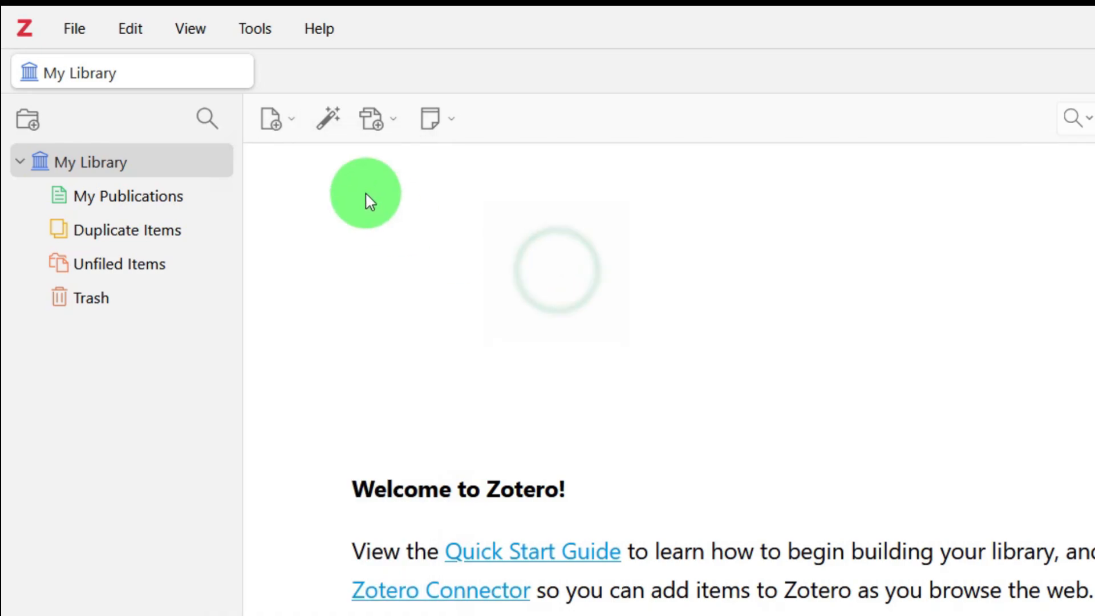
{"action": "left_click", "coordinate": [331, 121]}
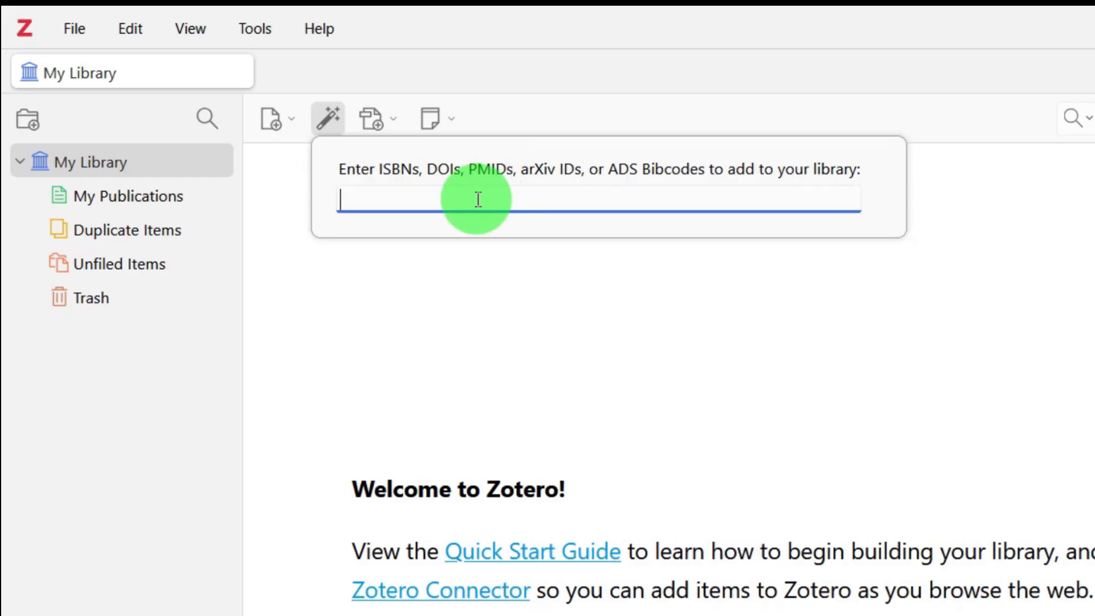
{"action": "left_click", "coordinate": [437, 286]}
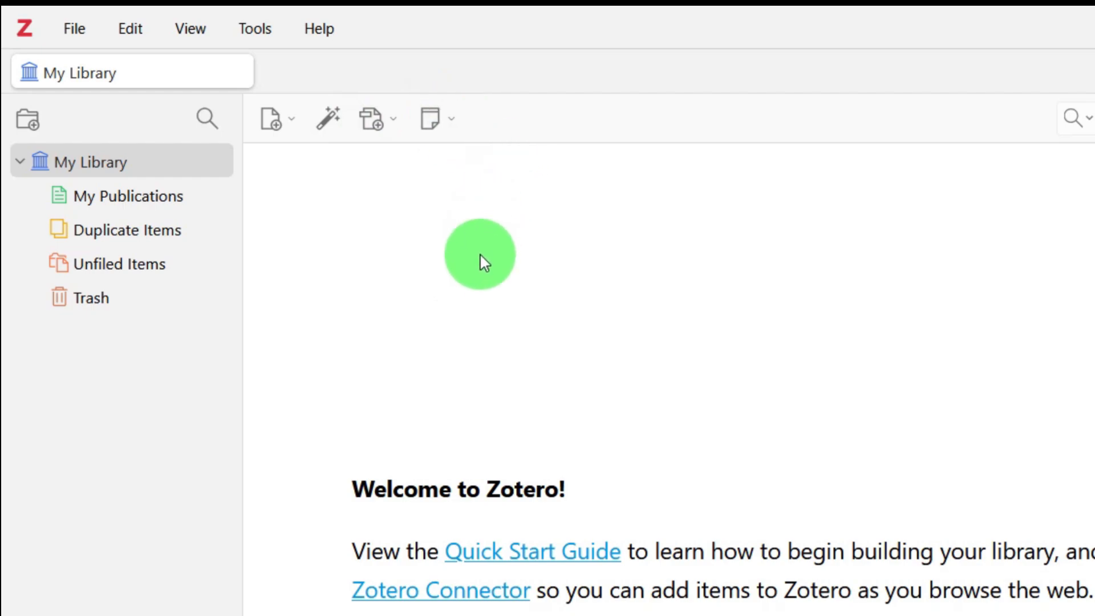
Open the Cite settings and review the installed citation styles and citation options.
{"action": "left_click", "coordinate": [152, 33]}
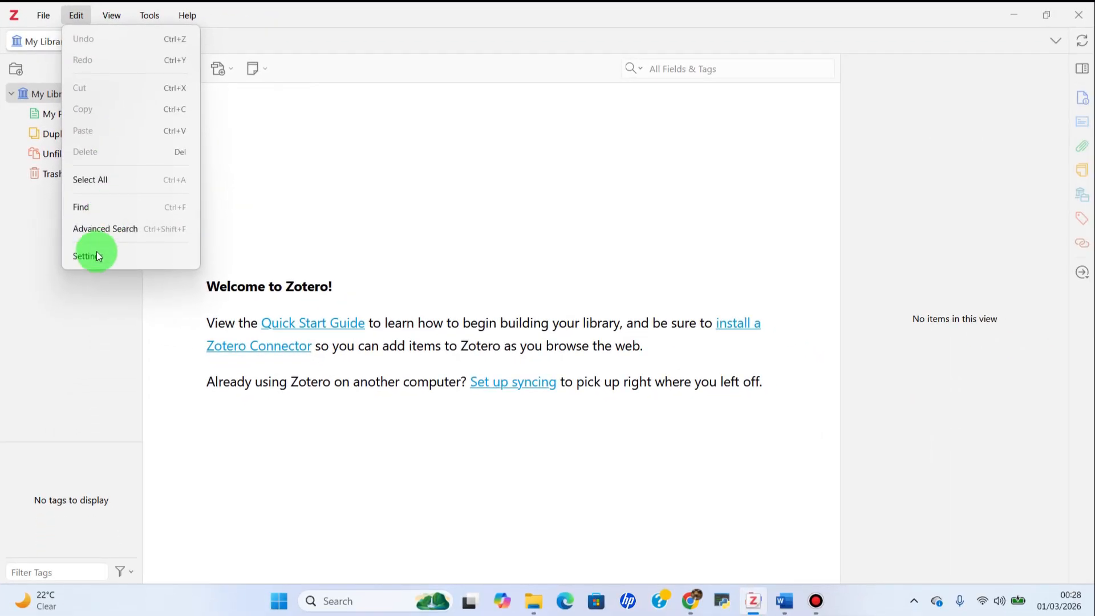
{"action": "left_click", "coordinate": [87, 256]}
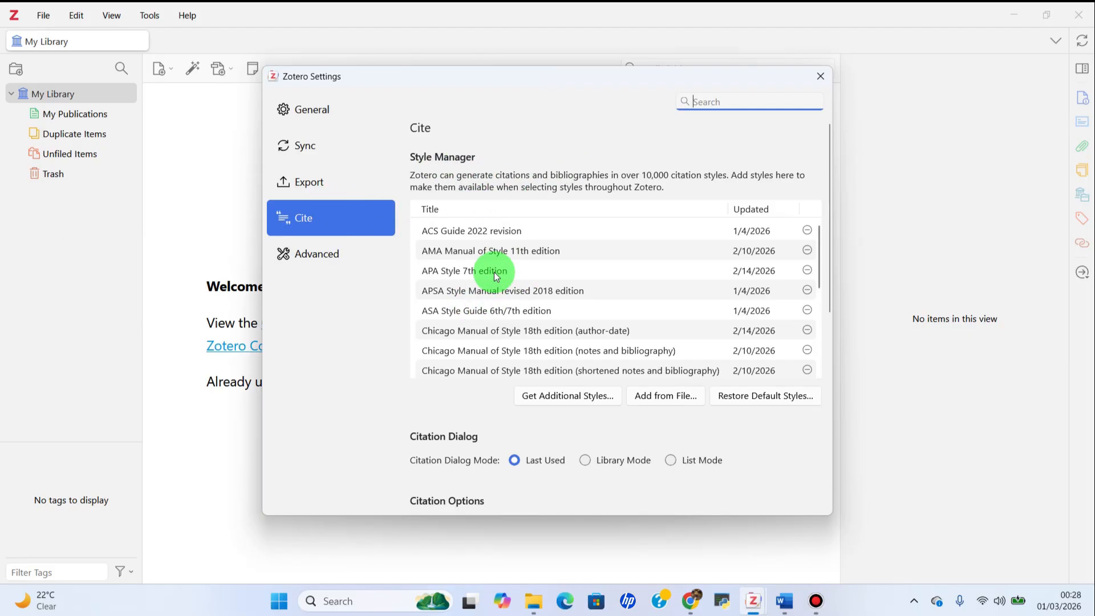
{"action": "scroll", "coordinate": [499, 299], "scroll_direction": "down", "scroll_amount": 3}
{"action": "scroll", "coordinate": [479, 337], "scroll_direction": "up", "scroll_amount": 3}
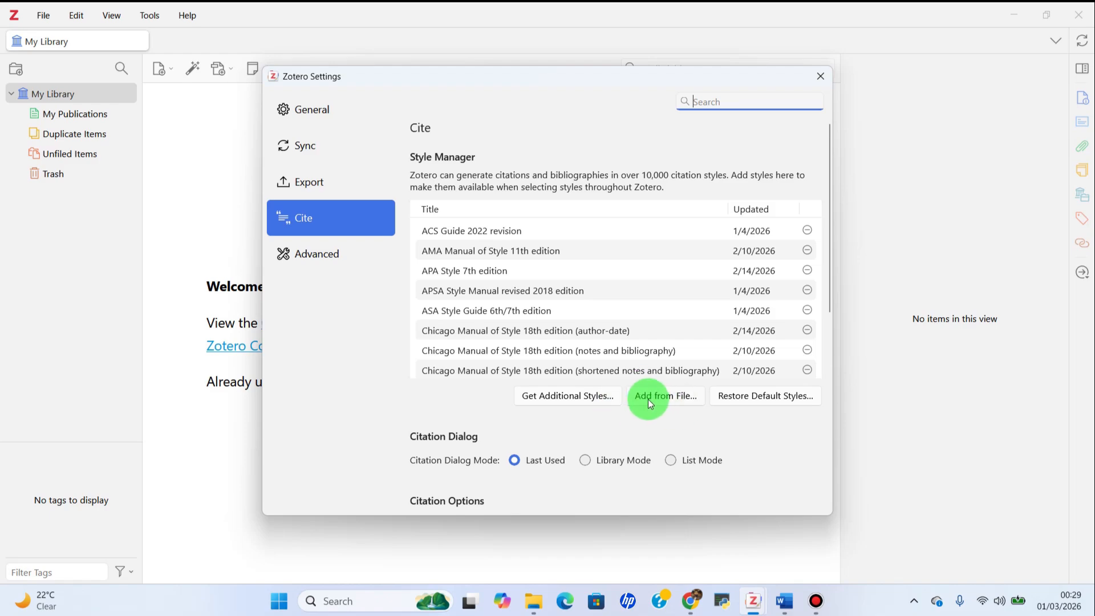
{"action": "scroll", "coordinate": [451, 405], "scroll_direction": "down", "scroll_amount": 6}
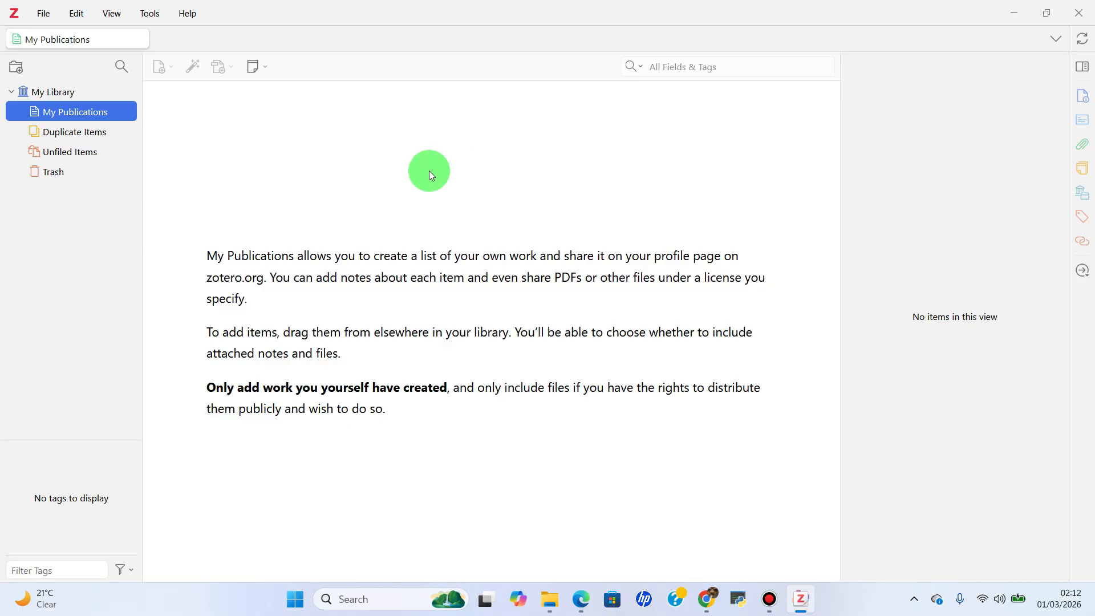
Create a new collection named 1st Work in My Library.
{"action": "left_click", "coordinate": [21, 68]}
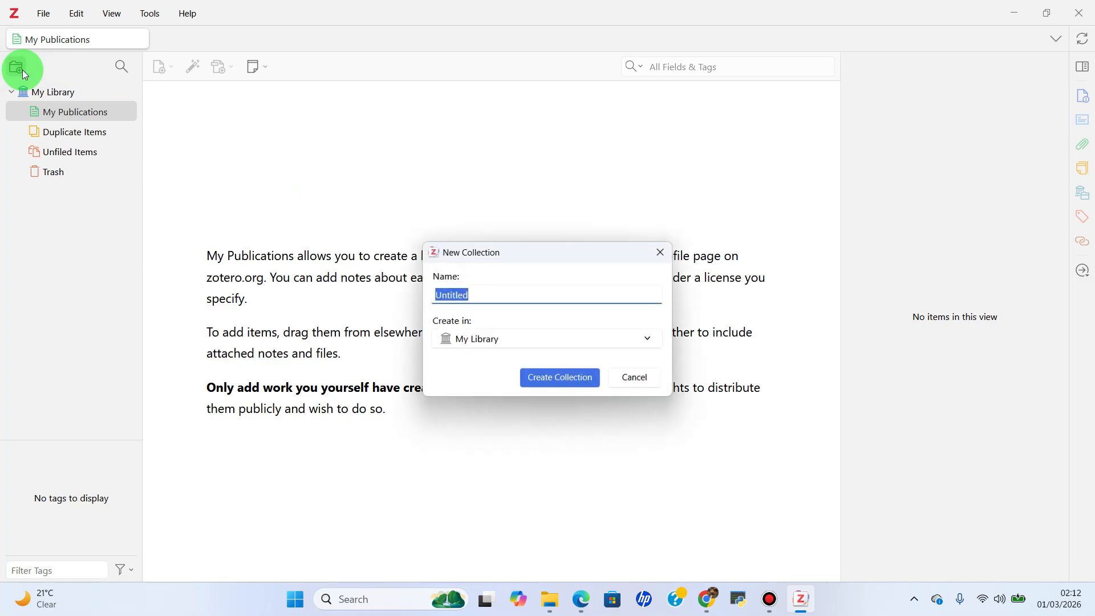
{"action": "key", "text": "BackSpace"}
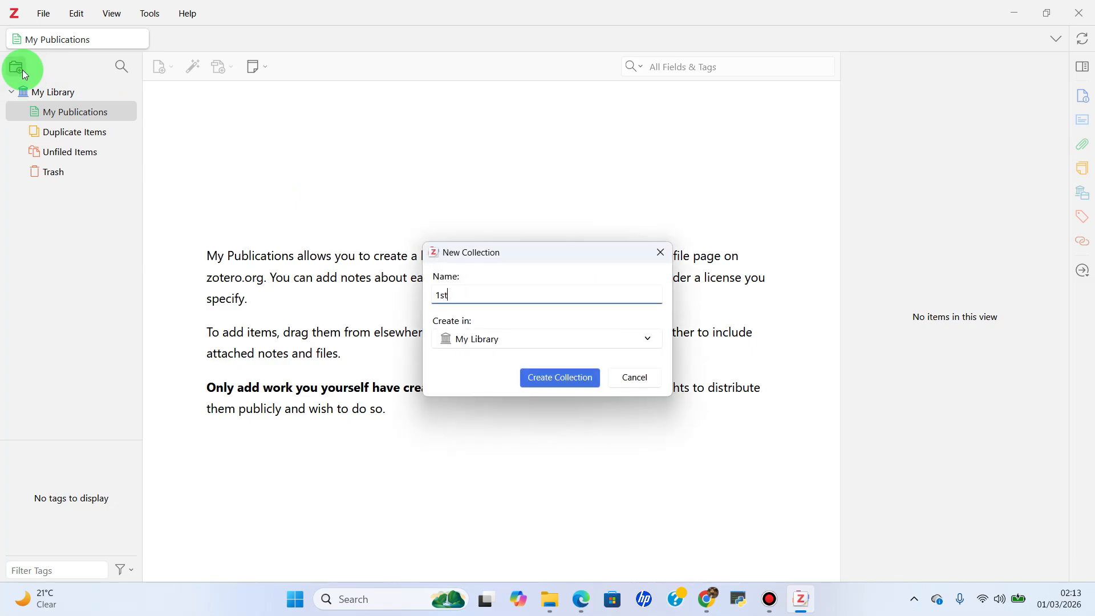
{"action": "type", "text": "1st Work"}
{"action": "key", "text": "Return"}
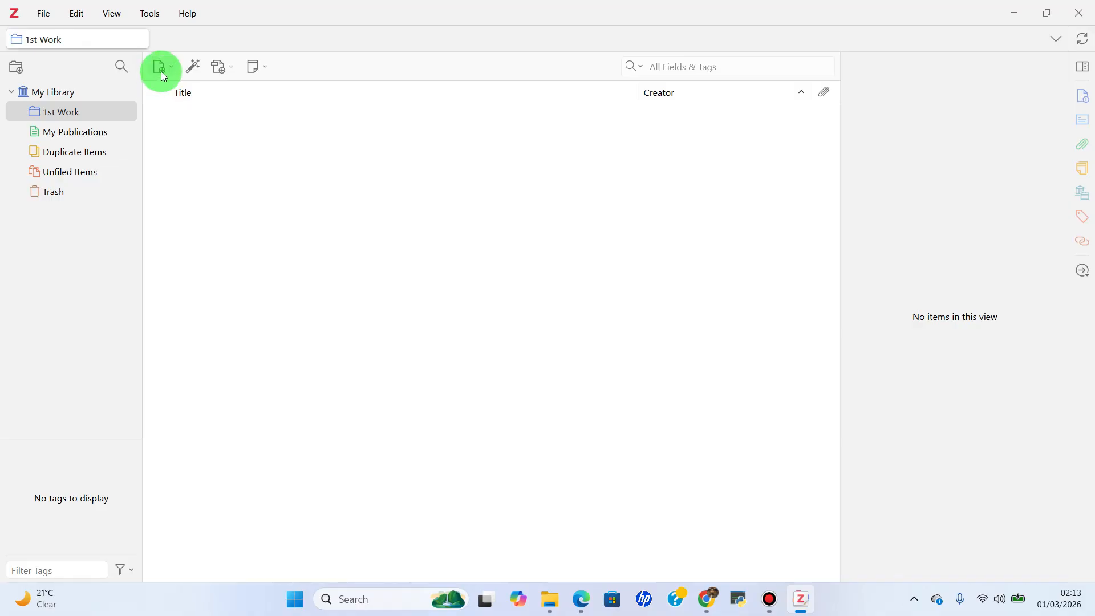
Add a blank Journal Article item to the 1st Work collection and go through its author, publication, publisher and date fields.
{"action": "left_click", "coordinate": [164, 76]}
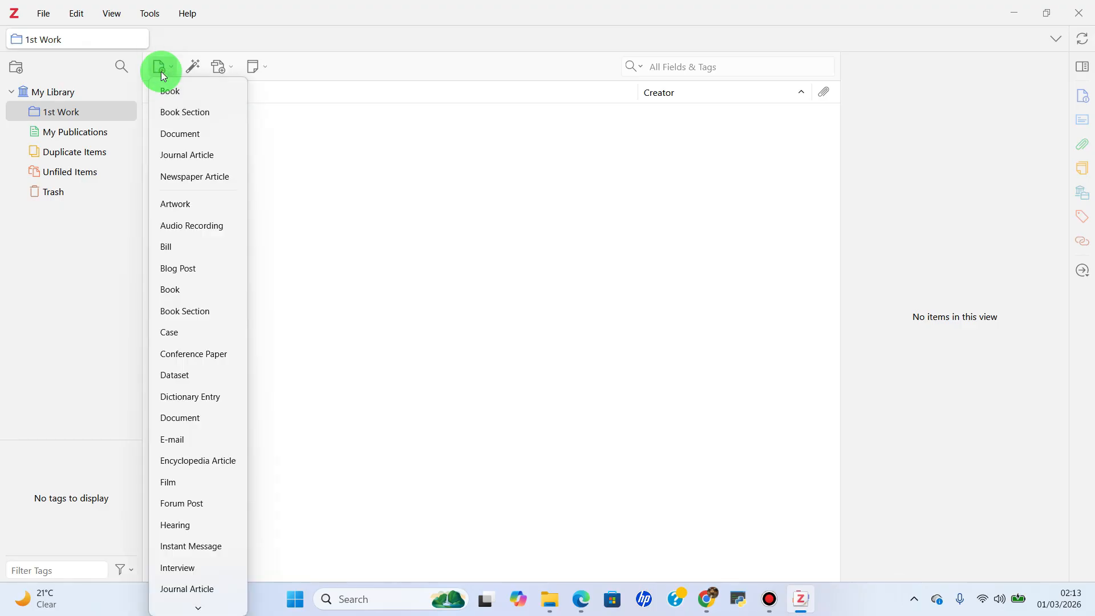
{"action": "left_click", "coordinate": [187, 165]}
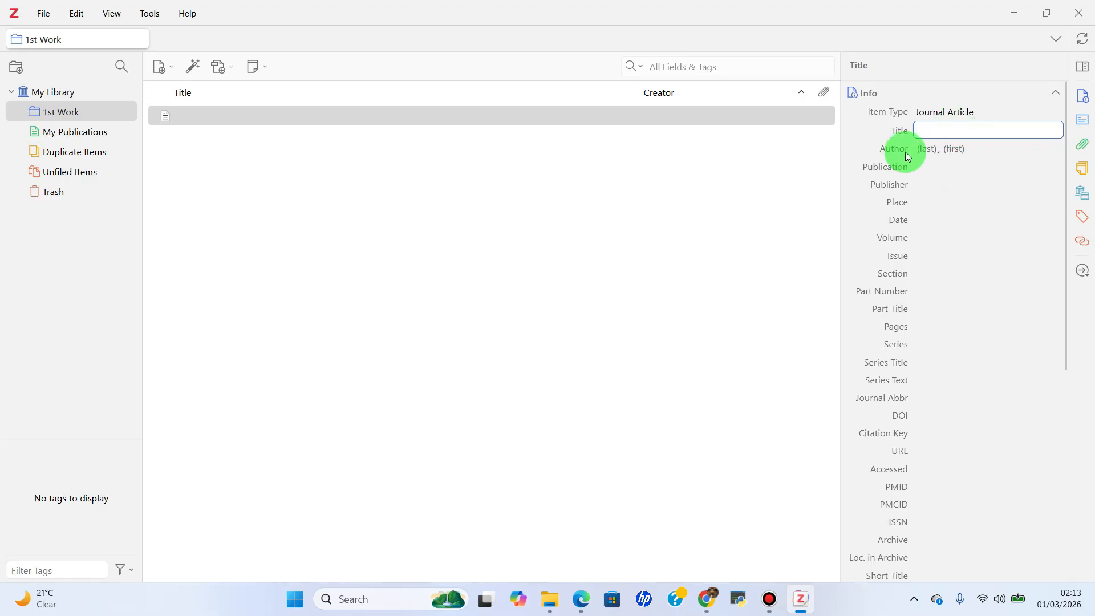
{"action": "left_click", "coordinate": [932, 149]}
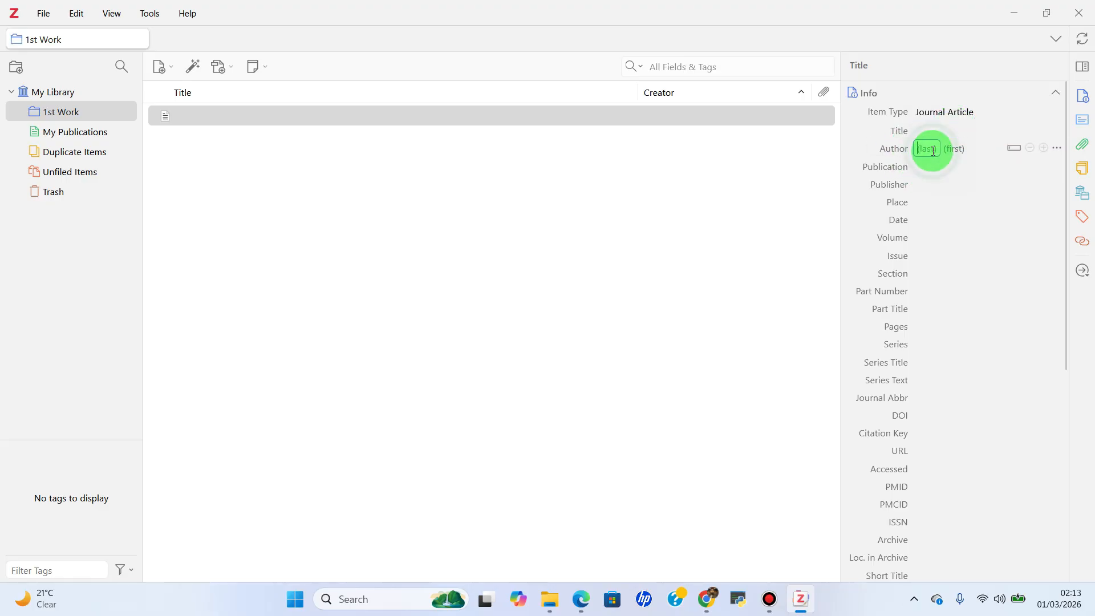
{"action": "left_click", "coordinate": [951, 149]}
{"action": "left_click", "coordinate": [916, 167]}
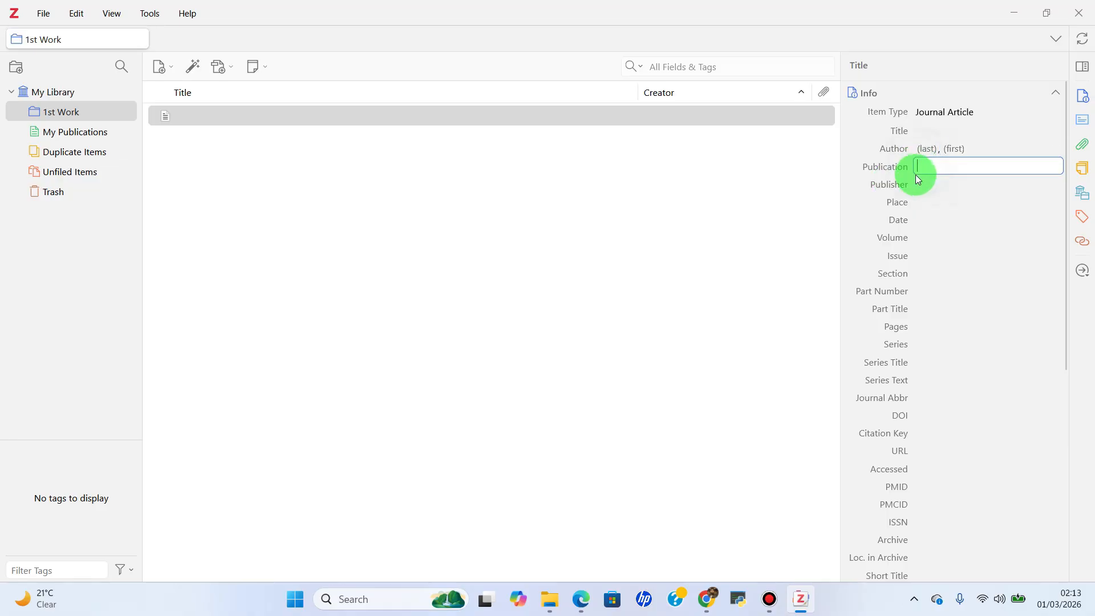
{"action": "left_click", "coordinate": [916, 185]}
{"action": "left_click", "coordinate": [914, 219]}
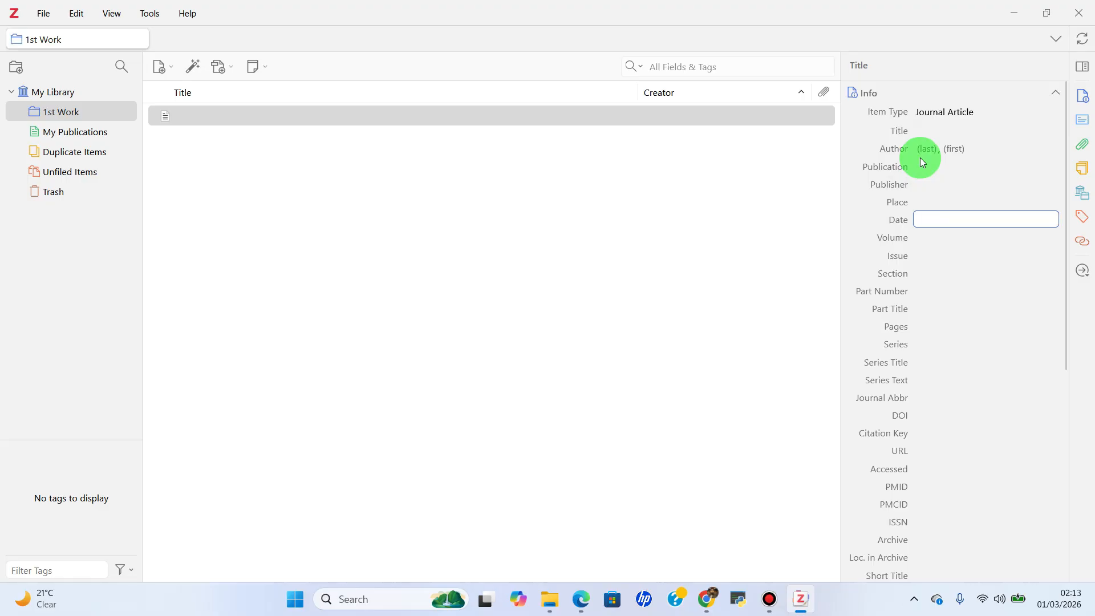
{"action": "left_click", "coordinate": [719, 139]}
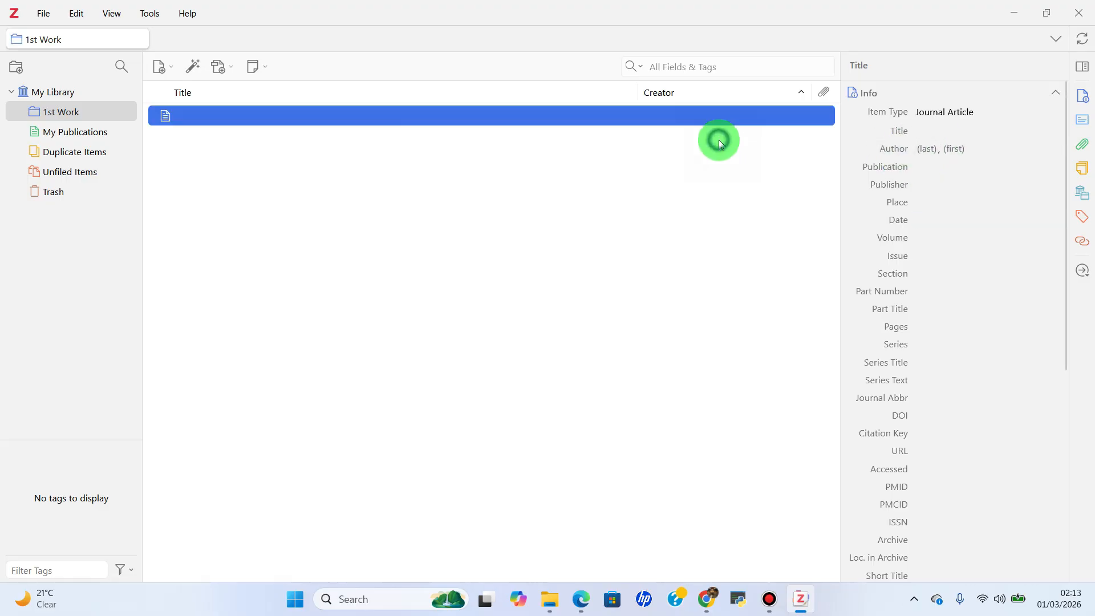
Remove the blank journal article from the 1st Work collection.
{"action": "right_click", "coordinate": [279, 115]}
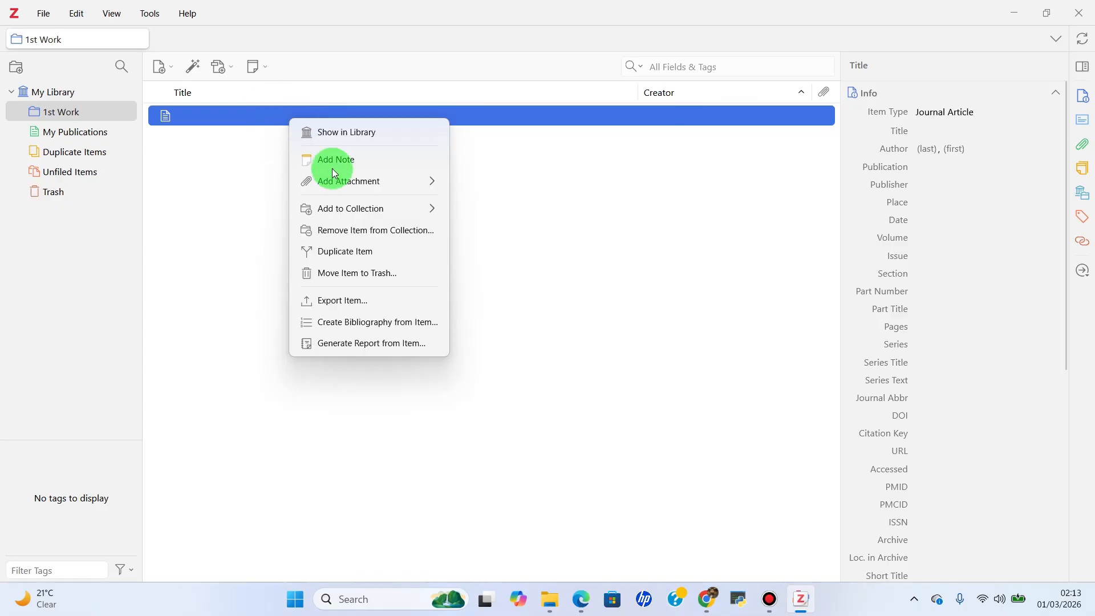
{"action": "left_click", "coordinate": [342, 231]}
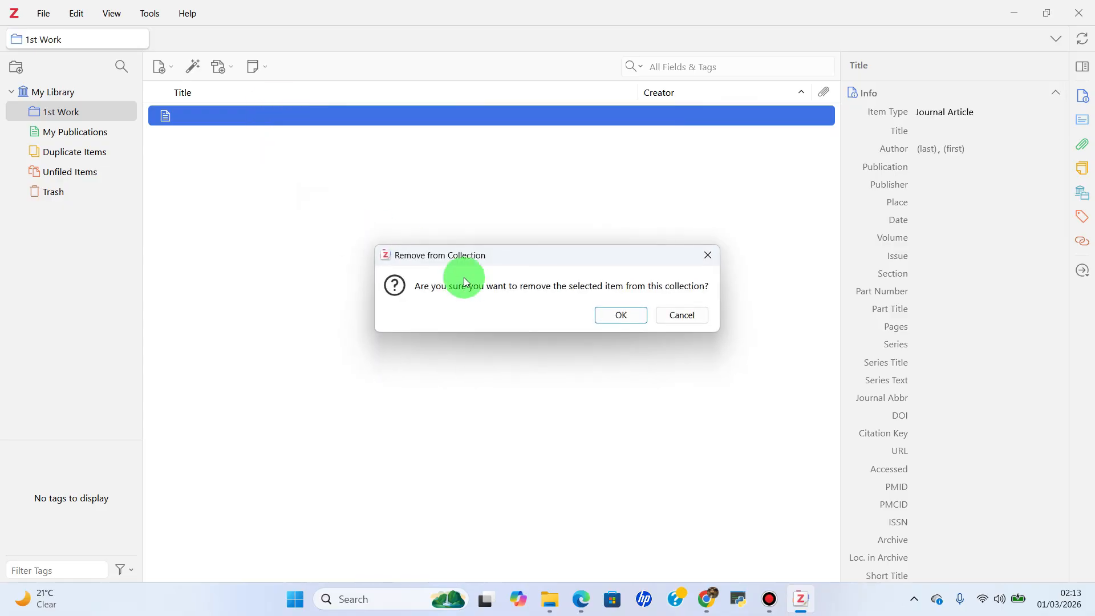
{"action": "left_click", "coordinate": [623, 317]}
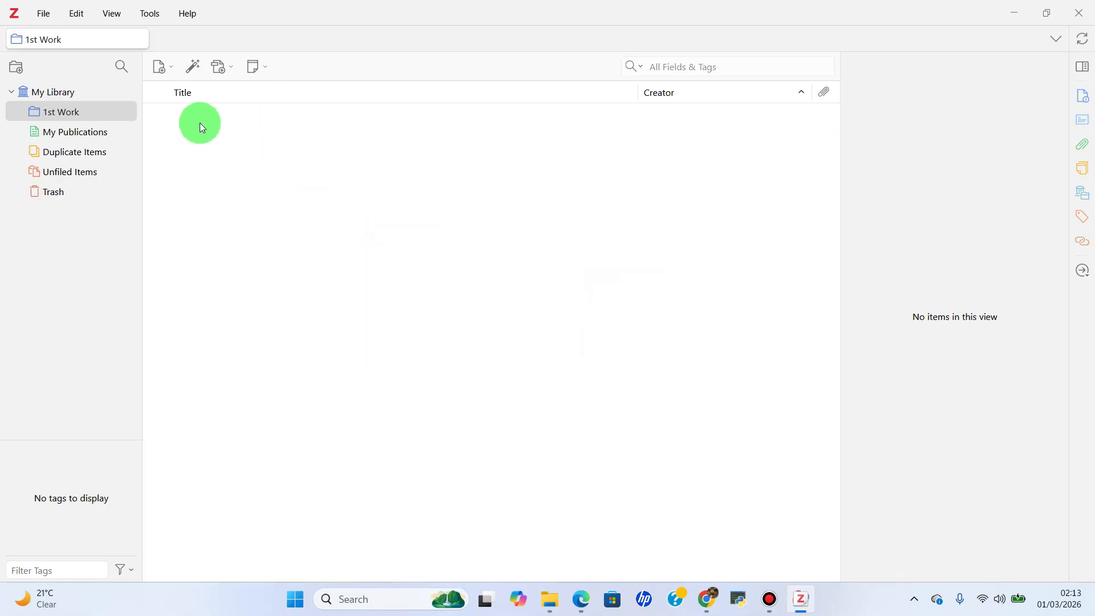
Switch to Chrome and copy the DOI link address of the silver nanoparticles article on ScienceDirect.
{"action": "left_click", "coordinate": [193, 69]}
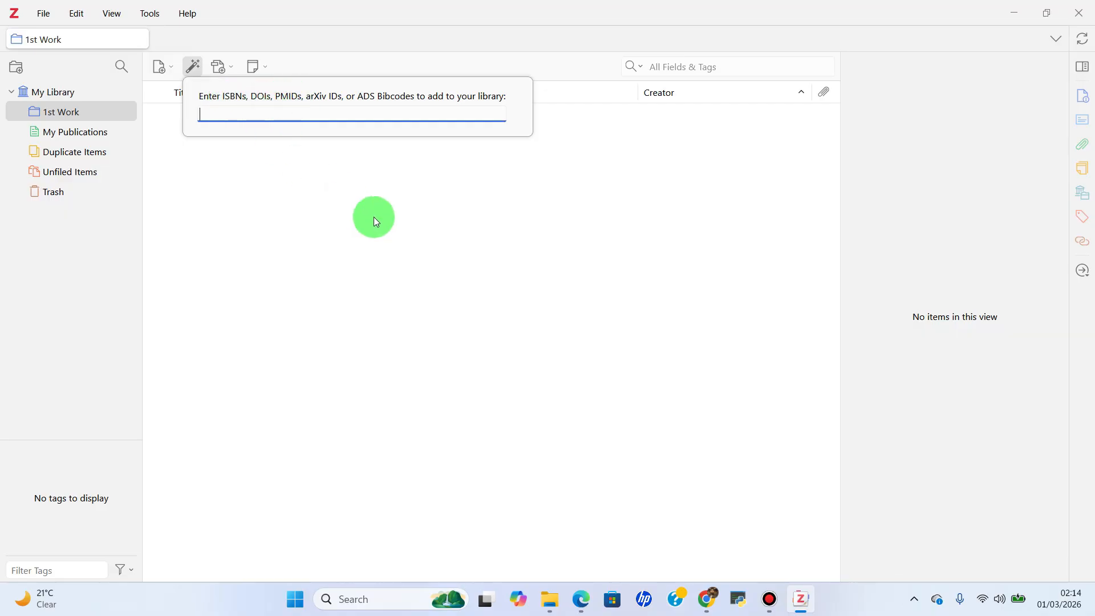
{"action": "left_click", "coordinate": [374, 217]}
{"action": "left_click", "coordinate": [707, 596]}
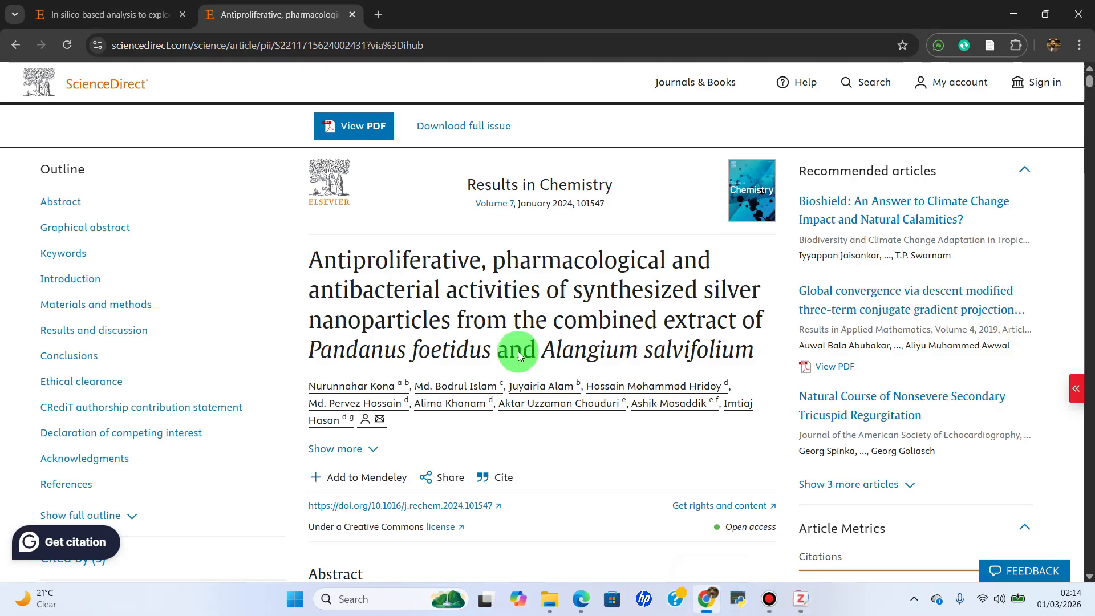
{"action": "scroll", "coordinate": [458, 321], "scroll_direction": "down", "scroll_amount": 1}
{"action": "scroll", "coordinate": [457, 317], "scroll_direction": "down", "scroll_amount": 1}
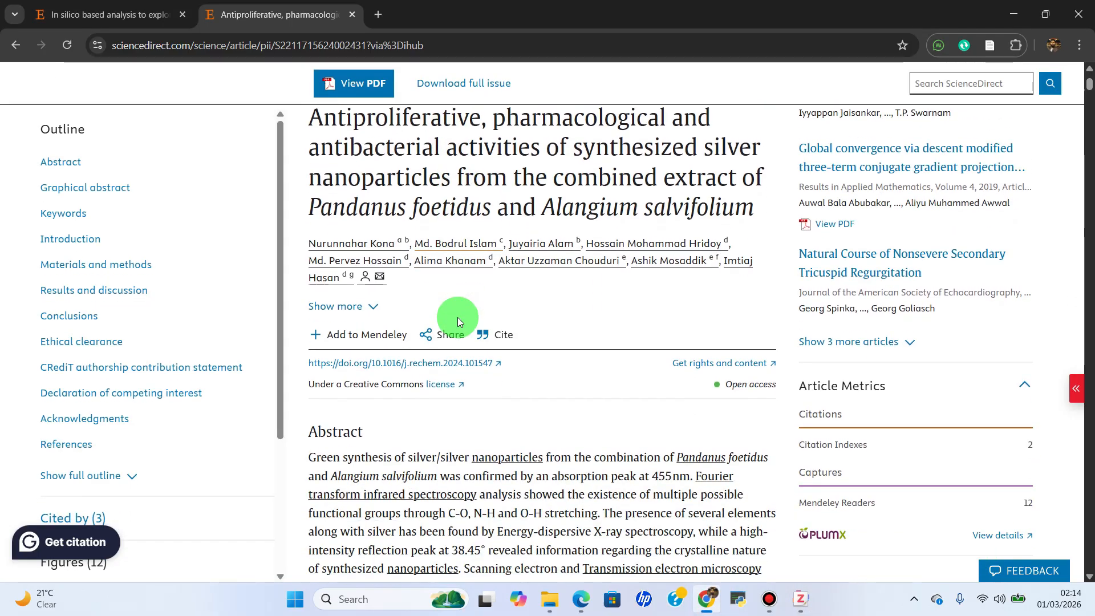
{"action": "scroll", "coordinate": [457, 318], "scroll_direction": "up", "scroll_amount": 2}
{"action": "scroll", "coordinate": [459, 321], "scroll_direction": "down", "scroll_amount": 2}
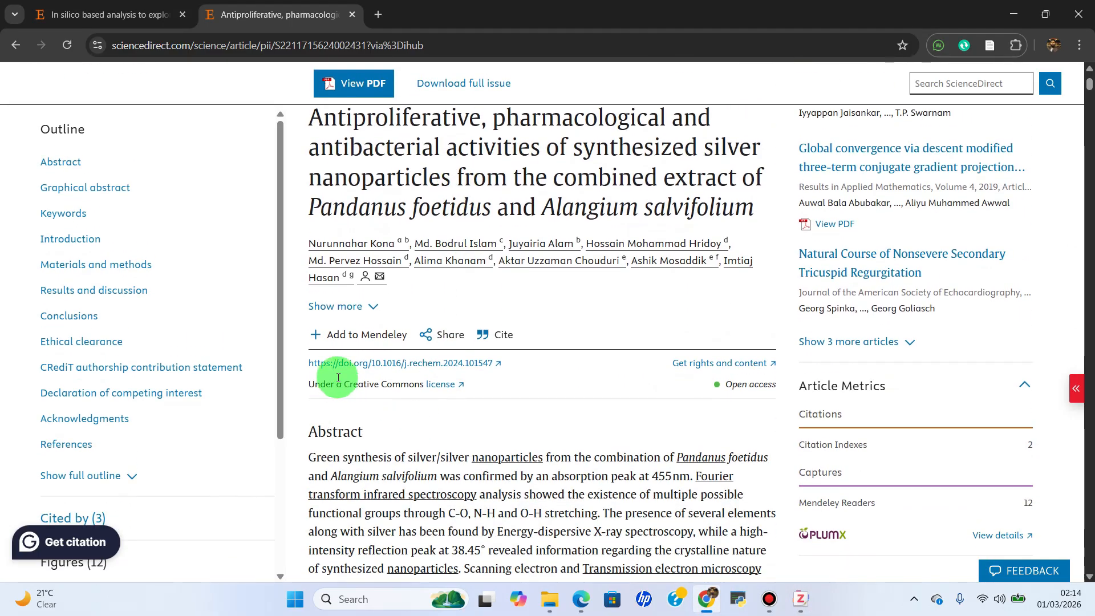
{"action": "right_click", "coordinate": [354, 367]}
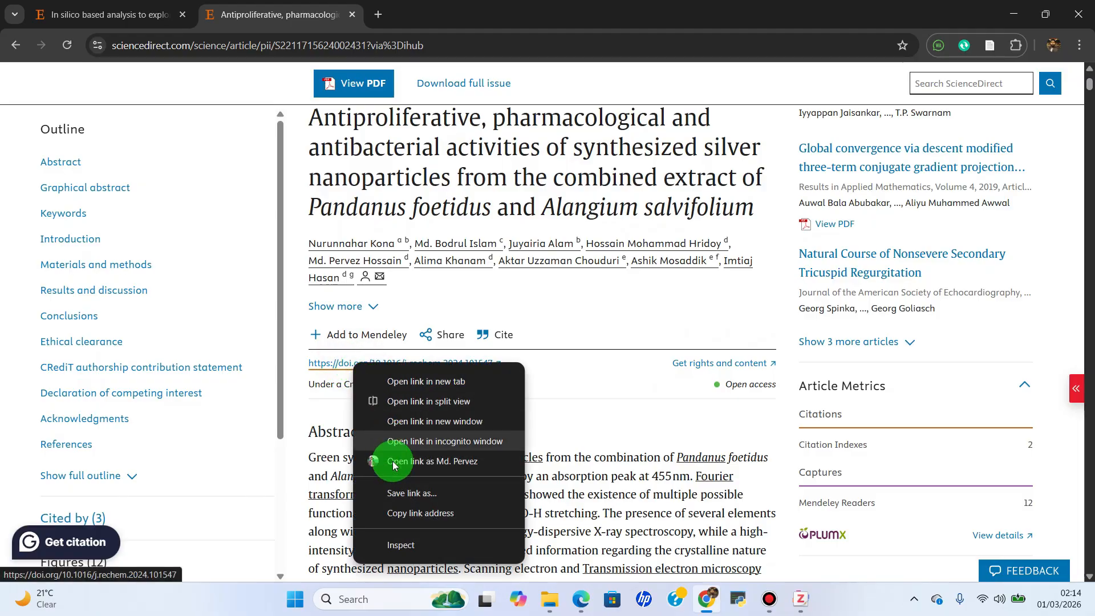
{"action": "left_click", "coordinate": [403, 514]}
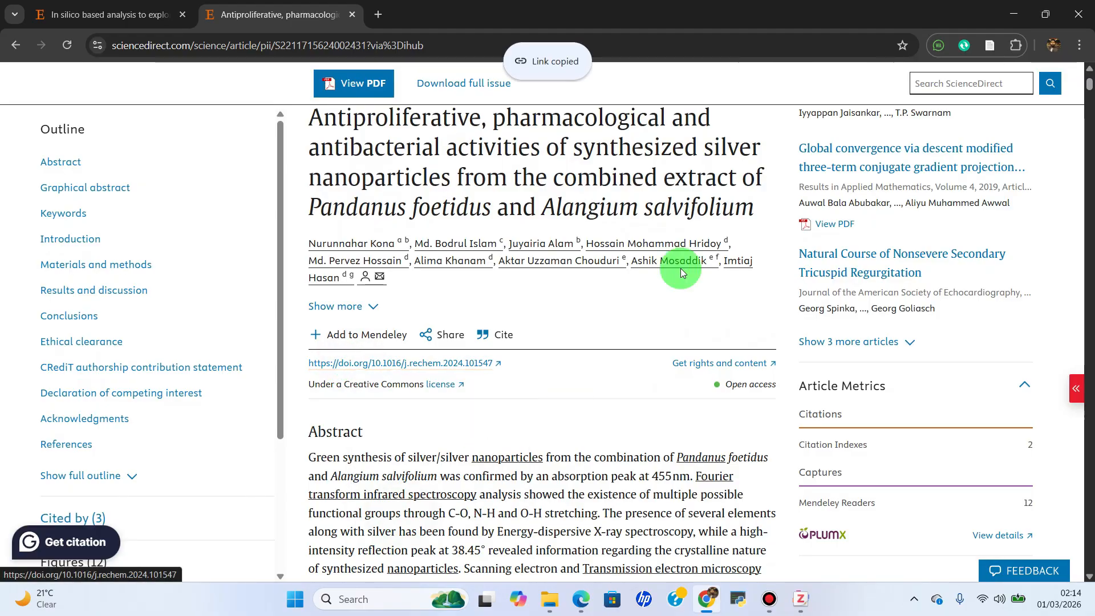
{"action": "left_click", "coordinate": [1014, 14]}
{"action": "left_click", "coordinate": [195, 68]}
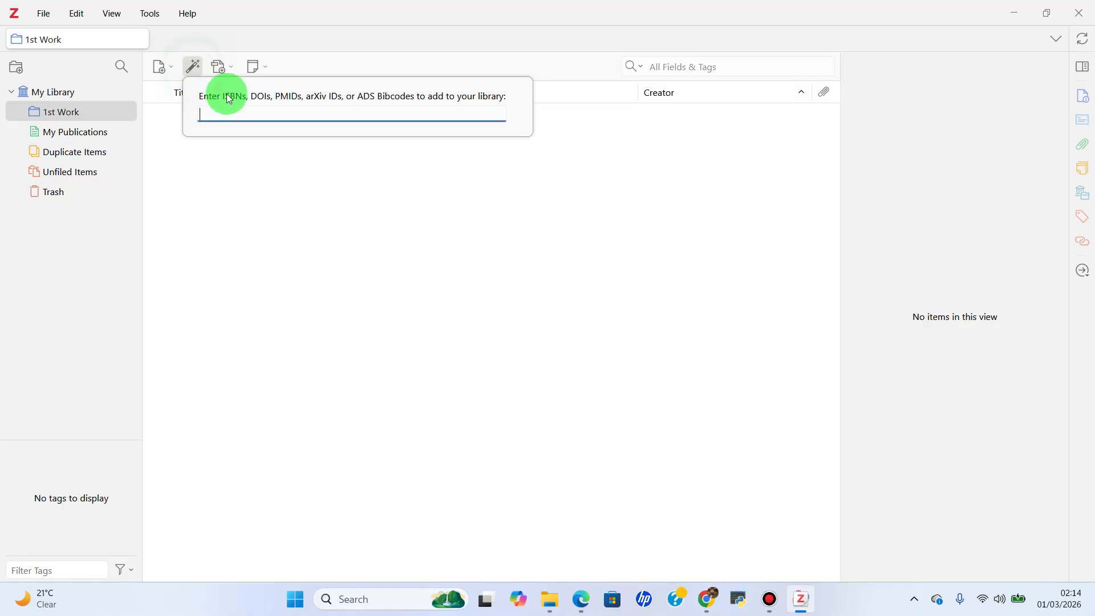
{"action": "left_click", "coordinate": [234, 113]}
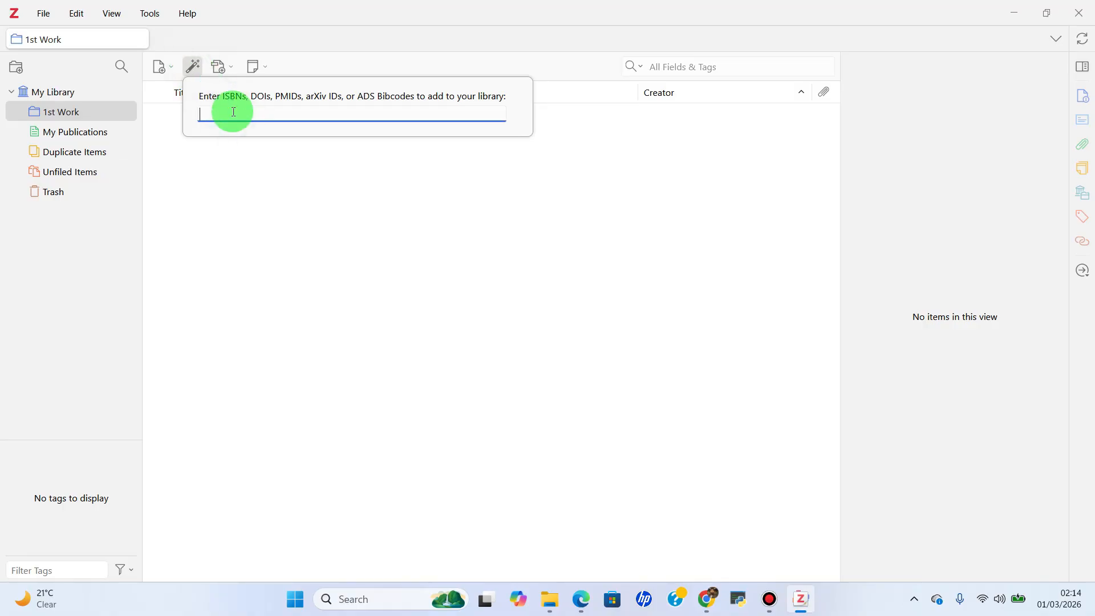
{"action": "key", "text": "ctrl+v"}
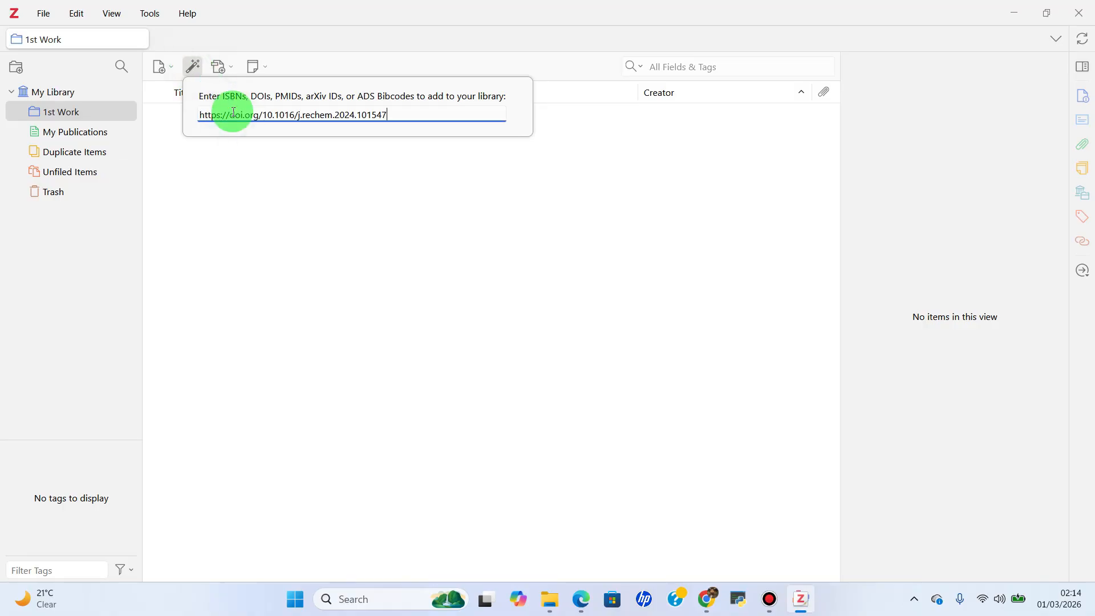
{"action": "key", "text": "Return"}
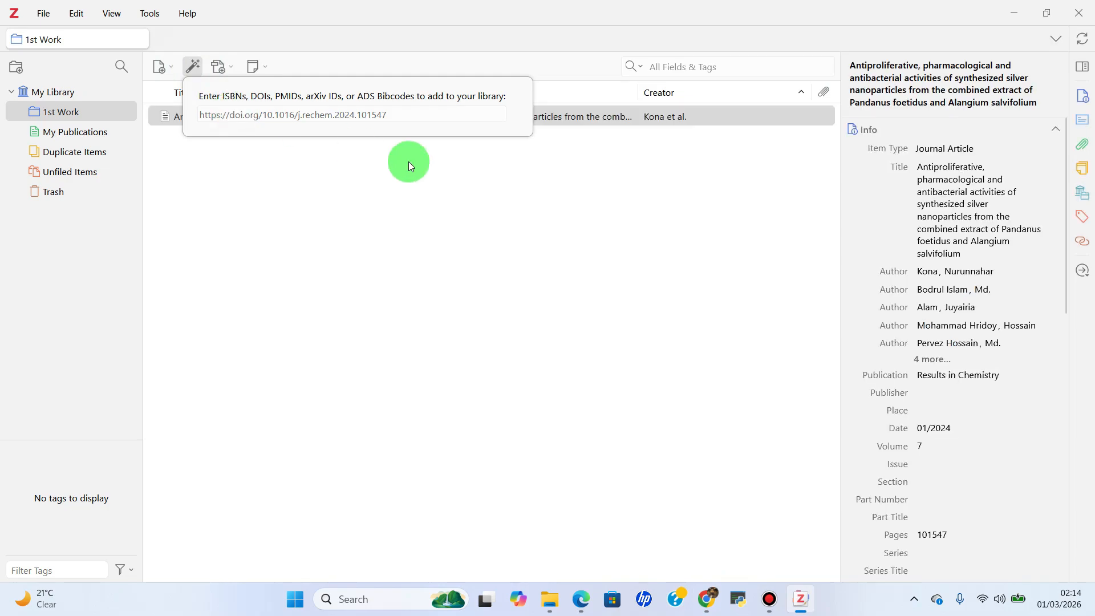
{"action": "left_click", "coordinate": [605, 215]}
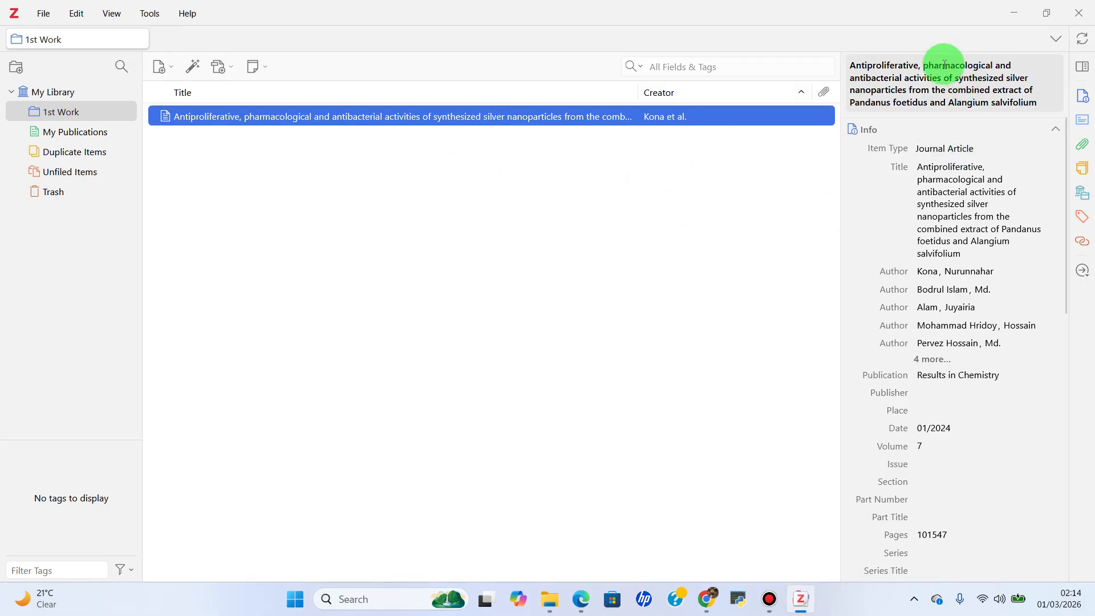
Review the added article's details, complete the ScienceDirect human verification, and close its window.
{"action": "scroll", "coordinate": [961, 216], "scroll_direction": "down", "scroll_amount": 2}
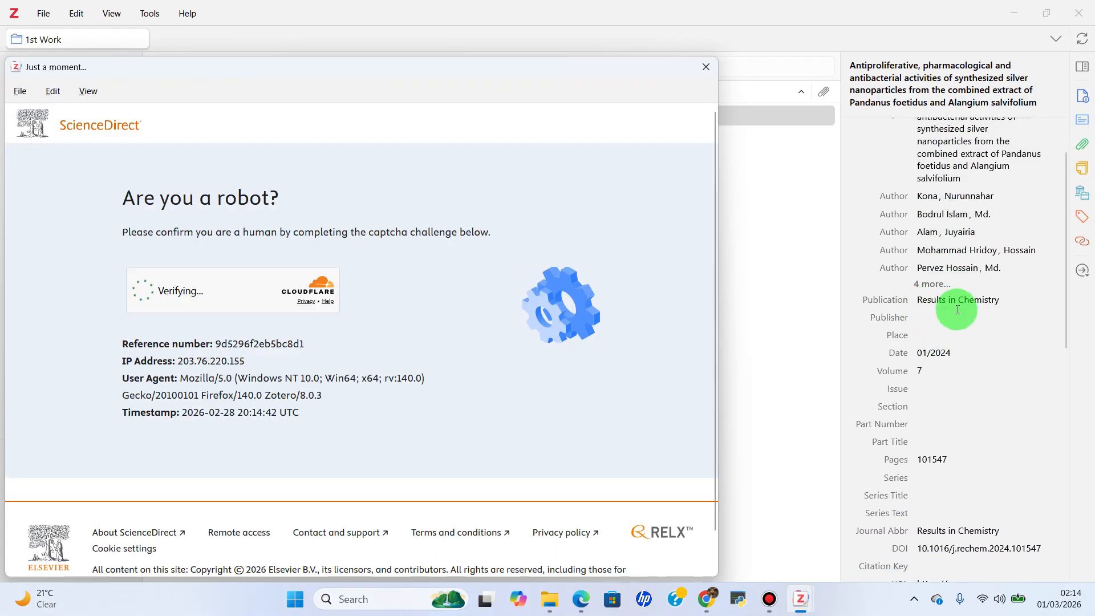
{"action": "scroll", "coordinate": [936, 350], "scroll_direction": "down", "scroll_amount": 2}
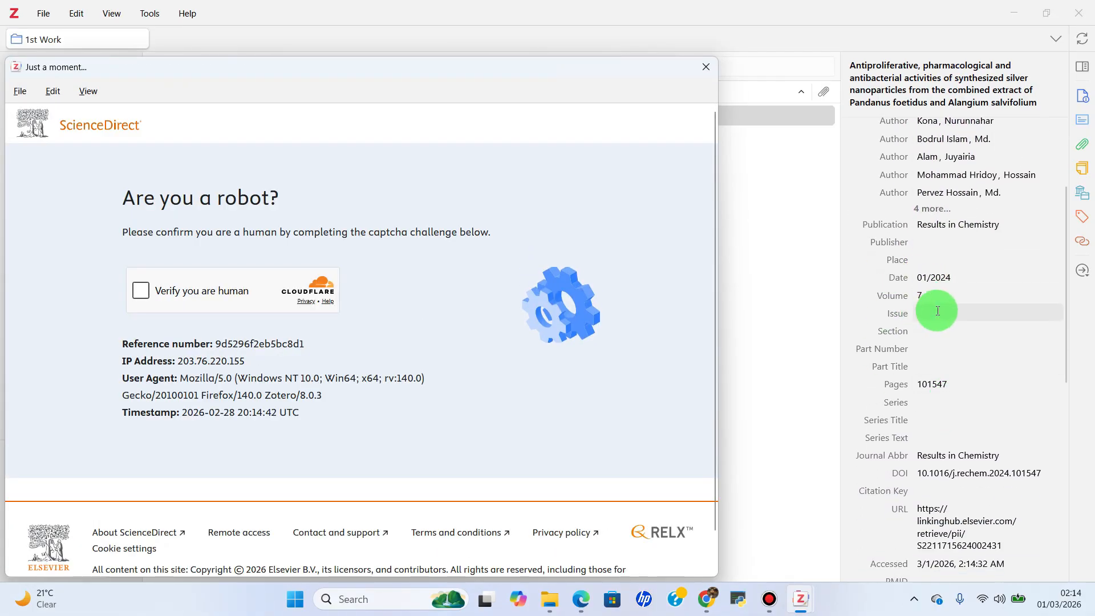
{"action": "left_click", "coordinate": [141, 290]}
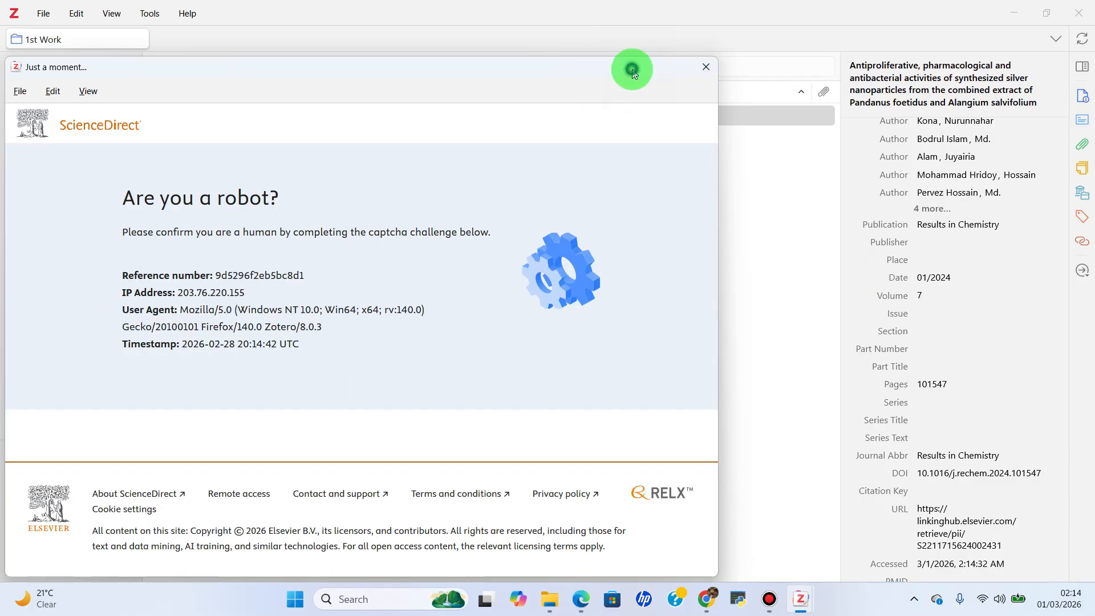
{"action": "left_click", "coordinate": [708, 66]}
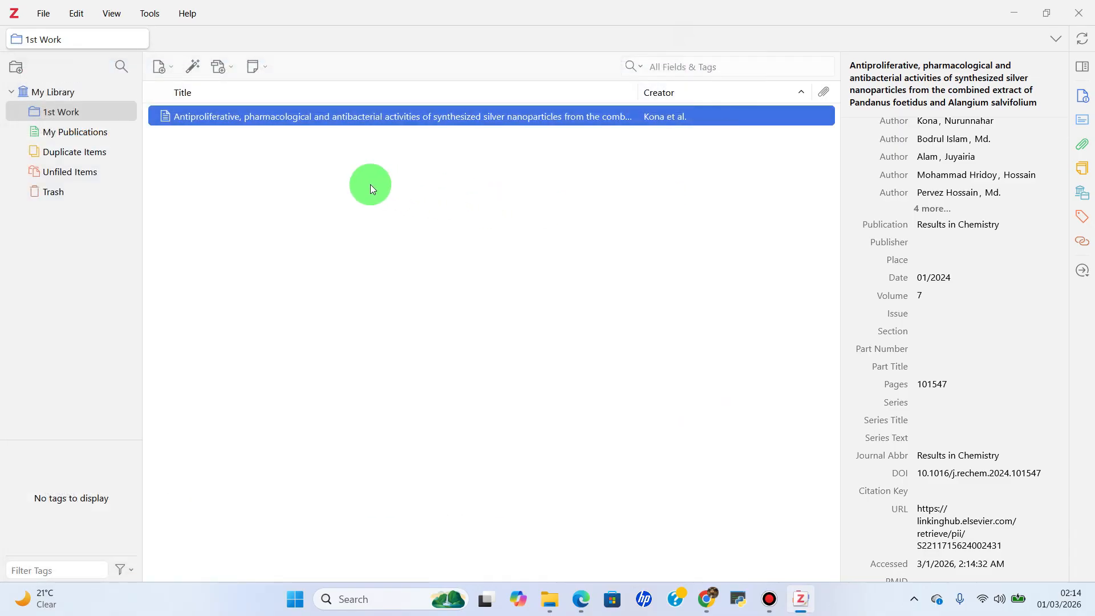
Switch to Chrome, save the In silico atherosclerosis article to the 1st Work collection with the Zotero Connector, and return to Zotero.
{"action": "left_click", "coordinate": [707, 597]}
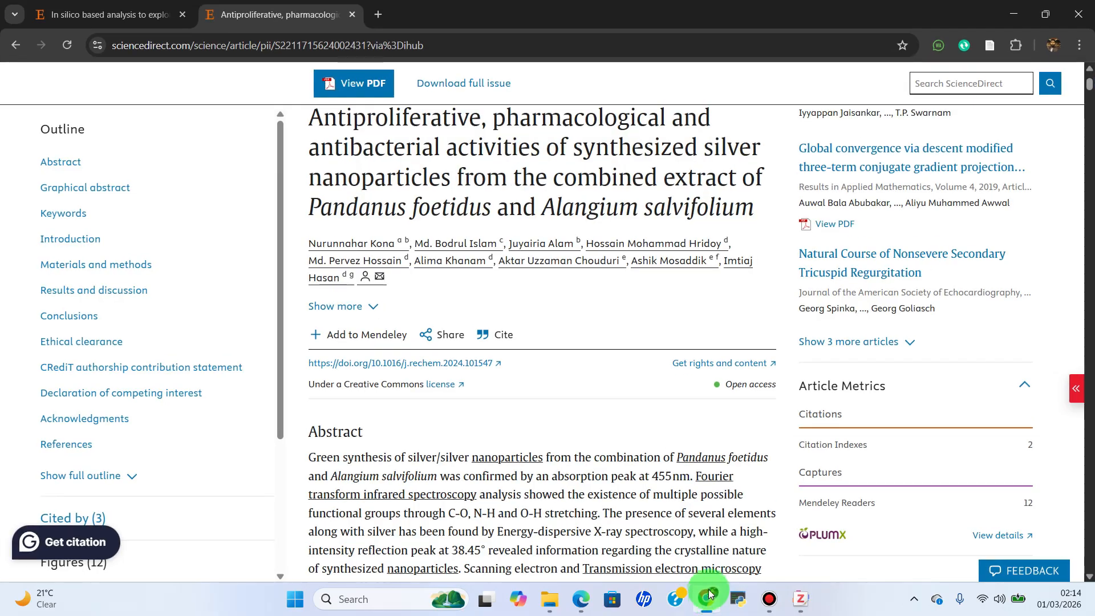
{"action": "left_click", "coordinate": [110, 4]}
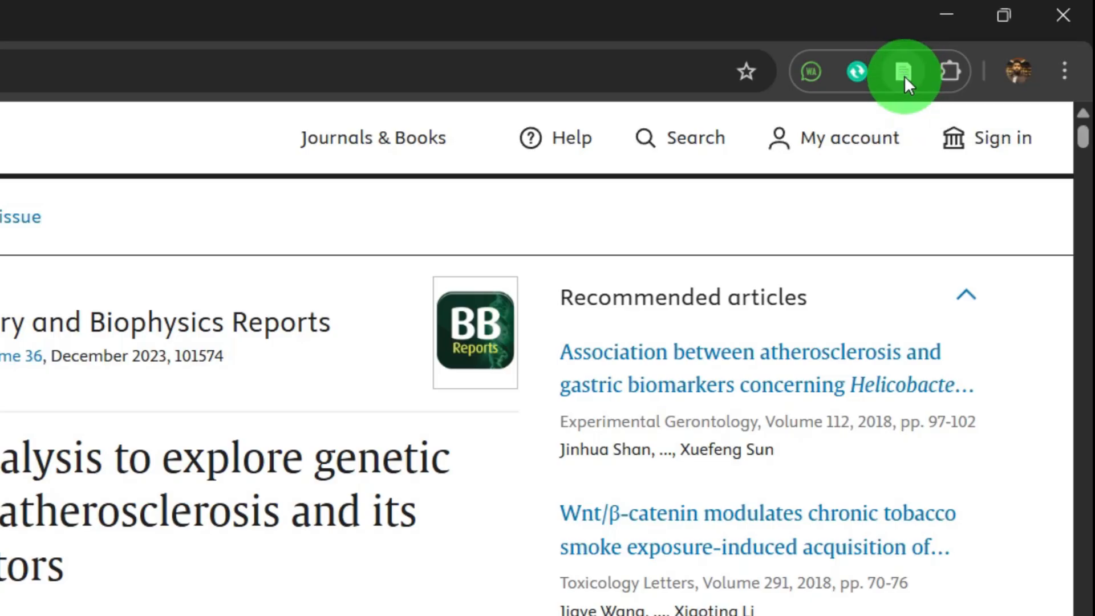
{"action": "left_click", "coordinate": [902, 71]}
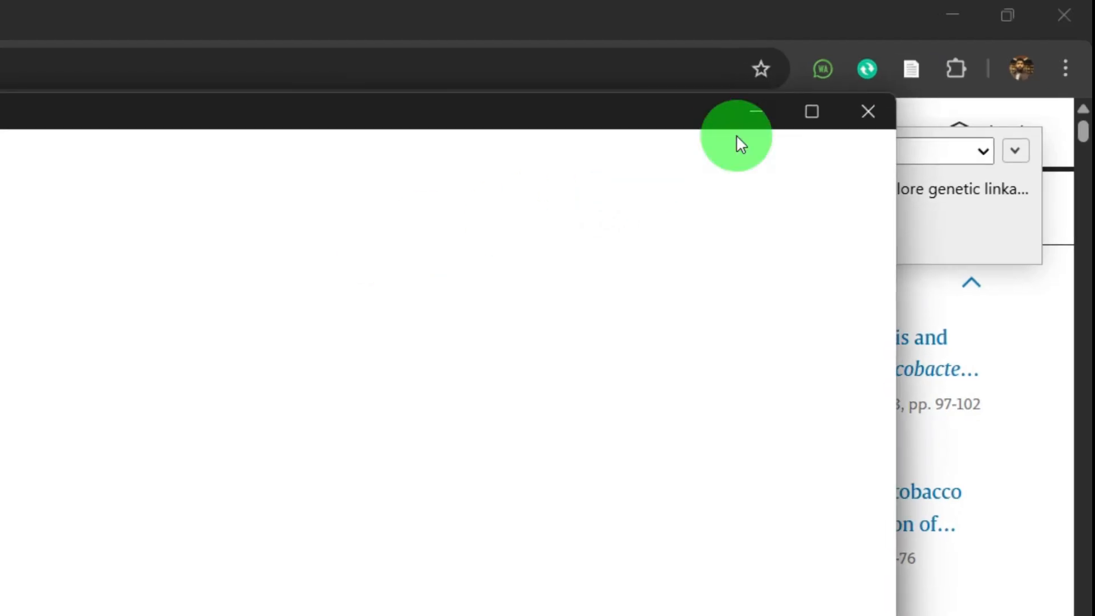
{"action": "left_click", "coordinate": [756, 111]}
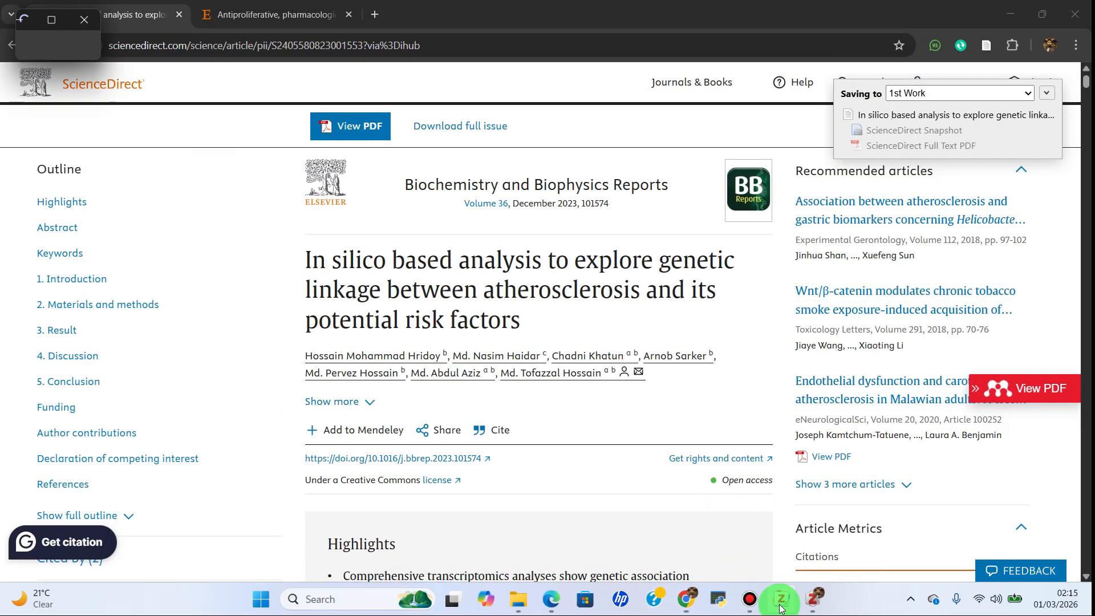
{"action": "left_click", "coordinate": [781, 606]}
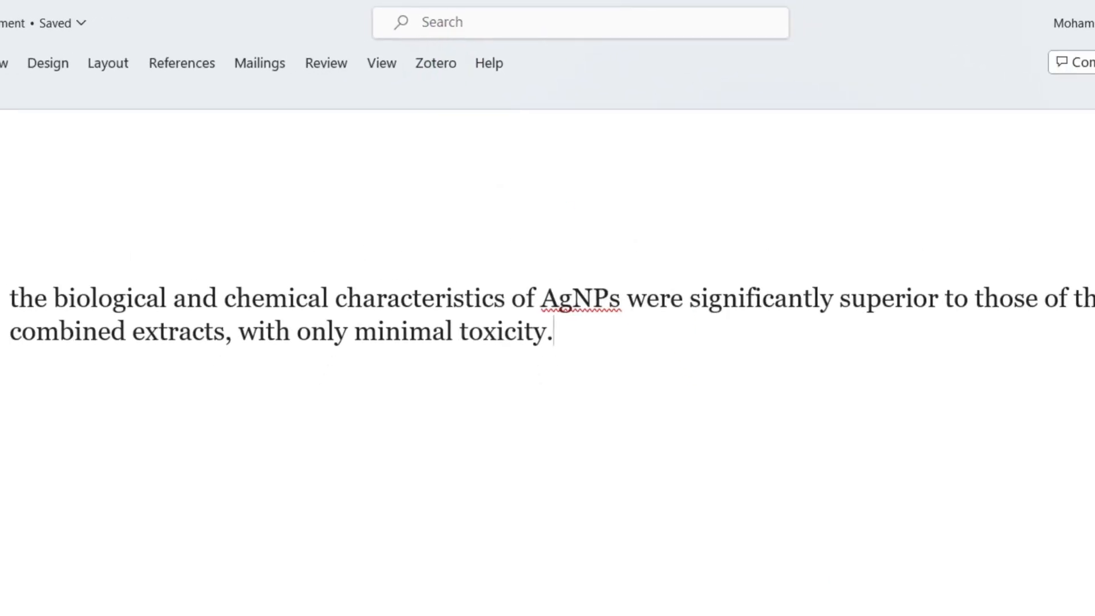
Open Zotero's Cite settings and check the Microsoft Word add-in in the Word Processors section.
{"action": "left_click", "coordinate": [752, 601]}
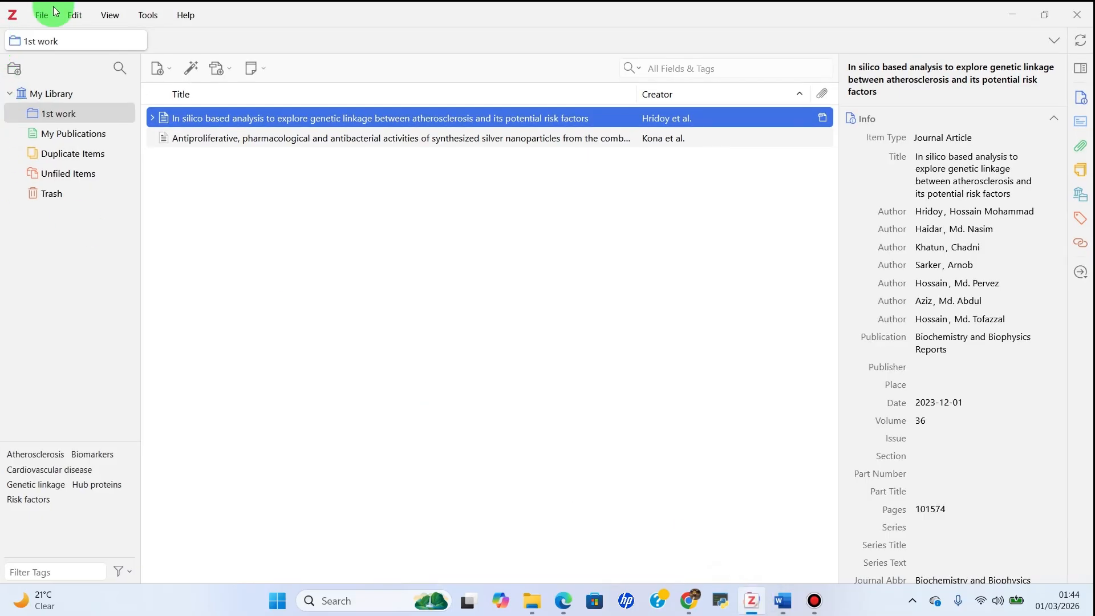
{"action": "left_click", "coordinate": [75, 15]}
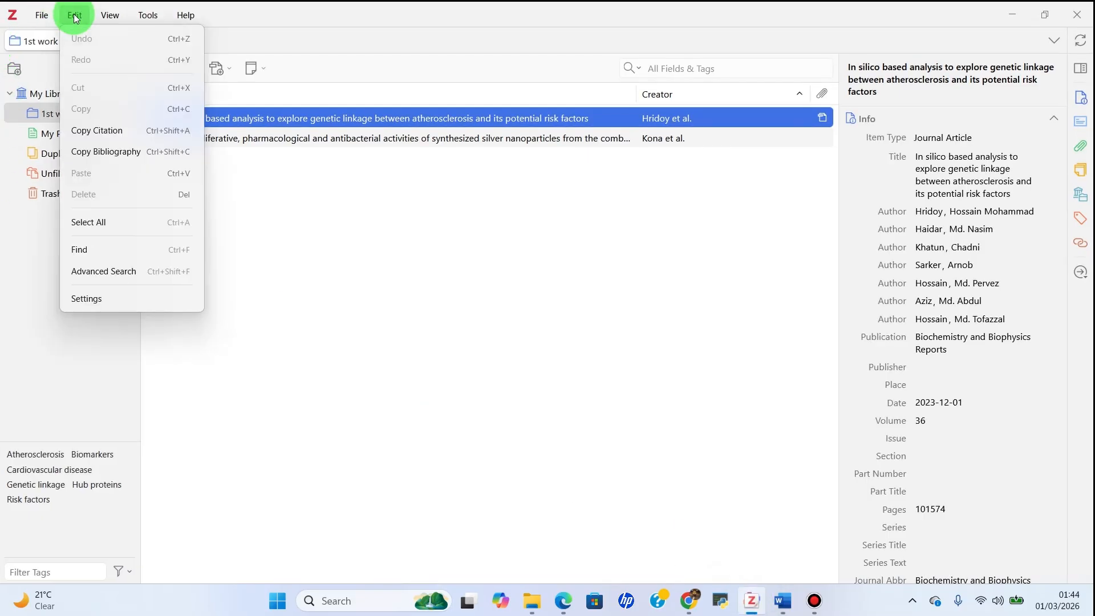
{"action": "left_click", "coordinate": [73, 300]}
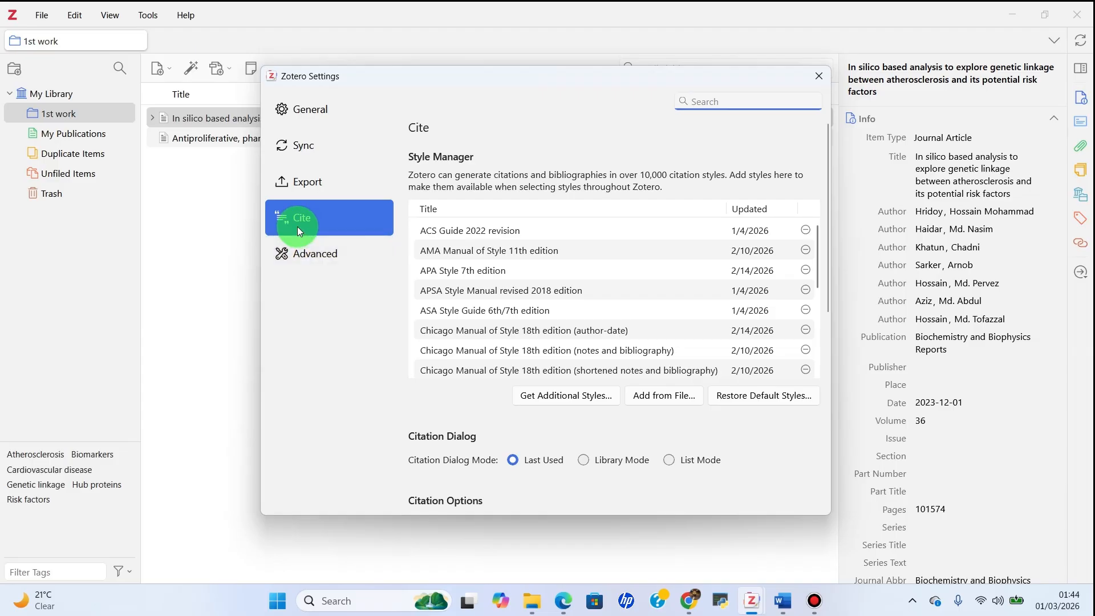
{"action": "scroll", "coordinate": [580, 266], "scroll_direction": "down", "scroll_amount": 1}
{"action": "scroll", "coordinate": [462, 373], "scroll_direction": "down", "scroll_amount": 6}
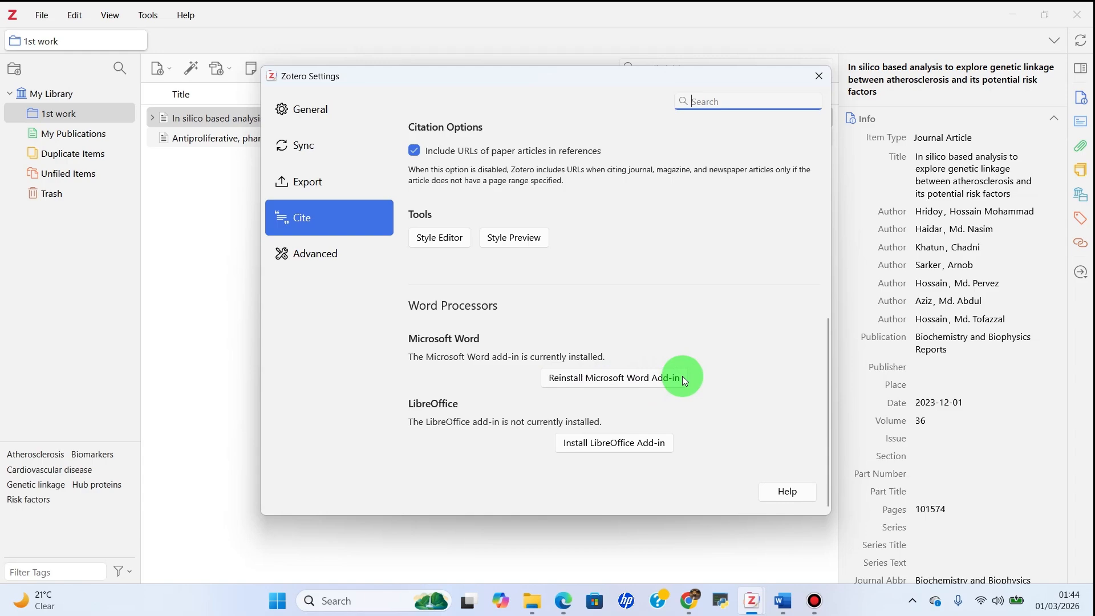
Switch to the Word document and insert a Zotero citation of the In silico atherosclerosis article after "minimal toxicity.".
{"action": "left_click", "coordinate": [783, 601]}
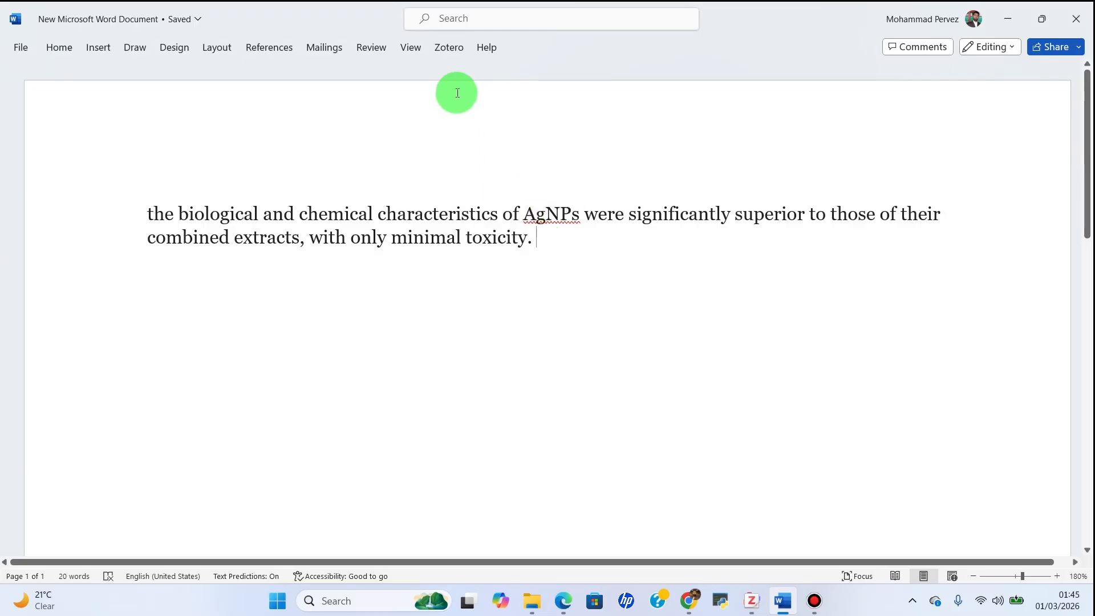
{"action": "left_click", "coordinate": [450, 49]}
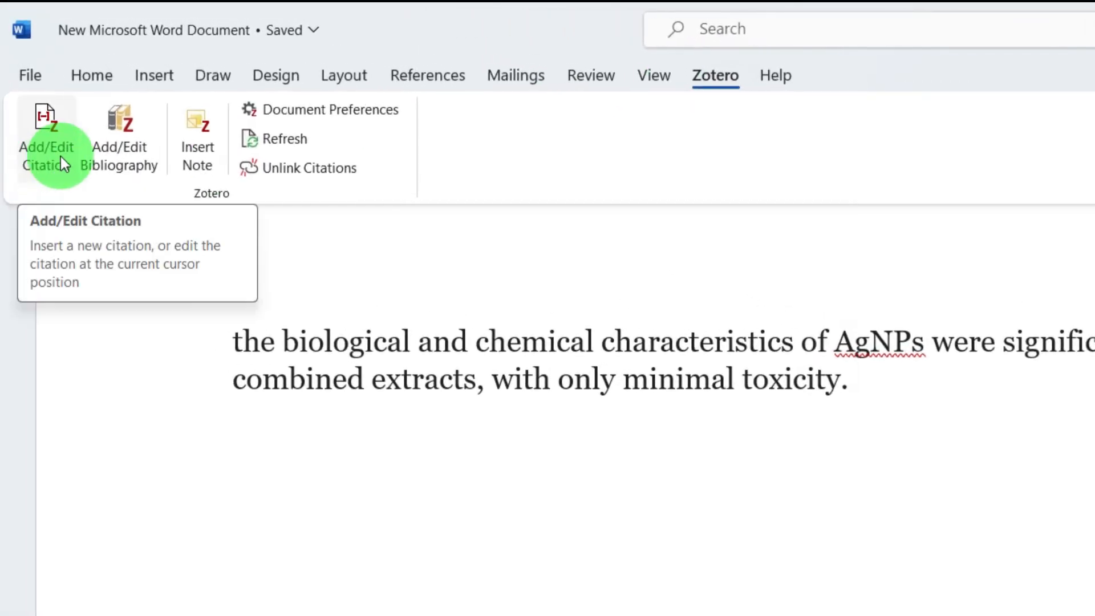
{"action": "left_click", "coordinate": [57, 155]}
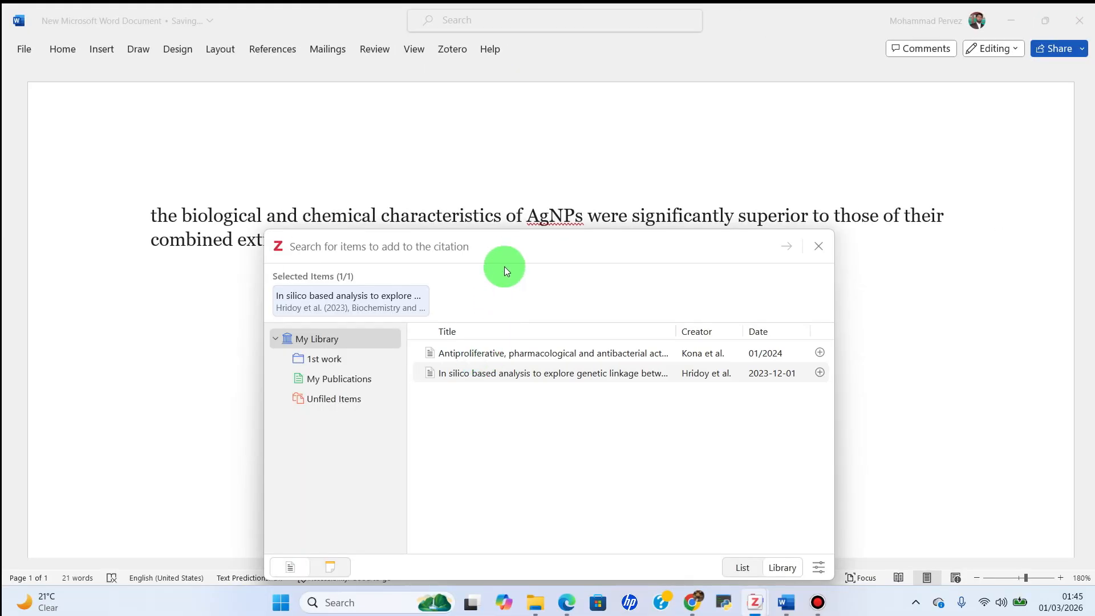
{"action": "left_click", "coordinate": [469, 373]}
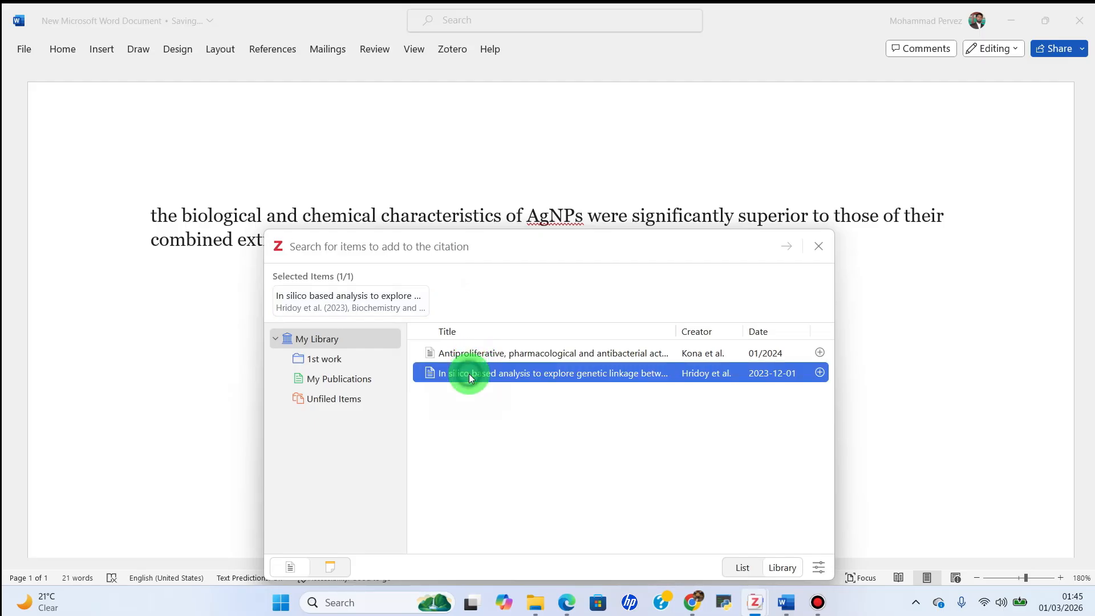
{"action": "left_click", "coordinate": [819, 373]}
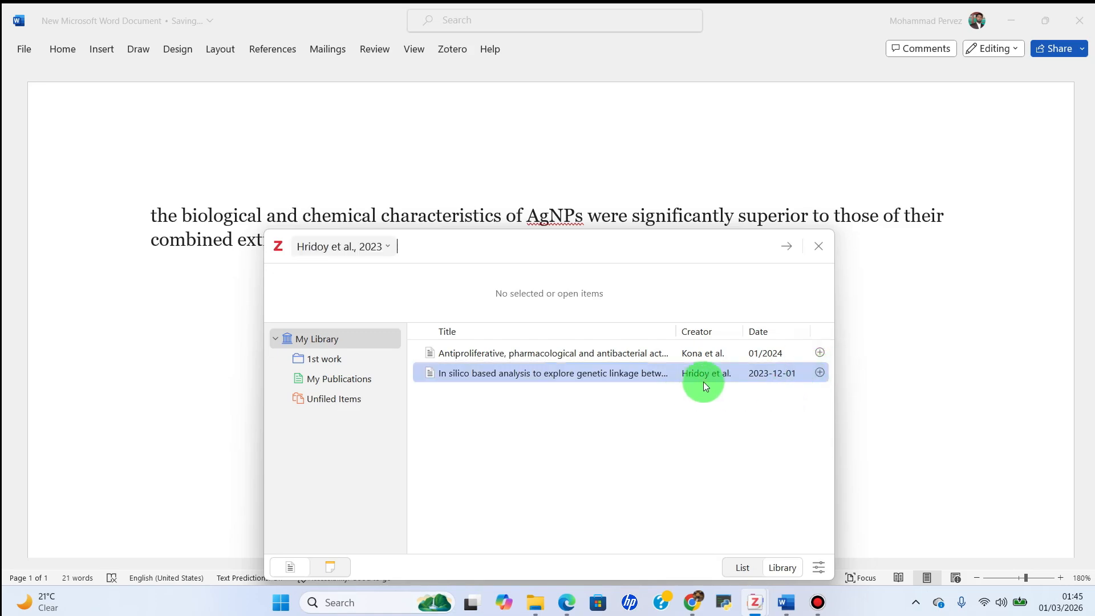
{"action": "left_click", "coordinate": [789, 251]}
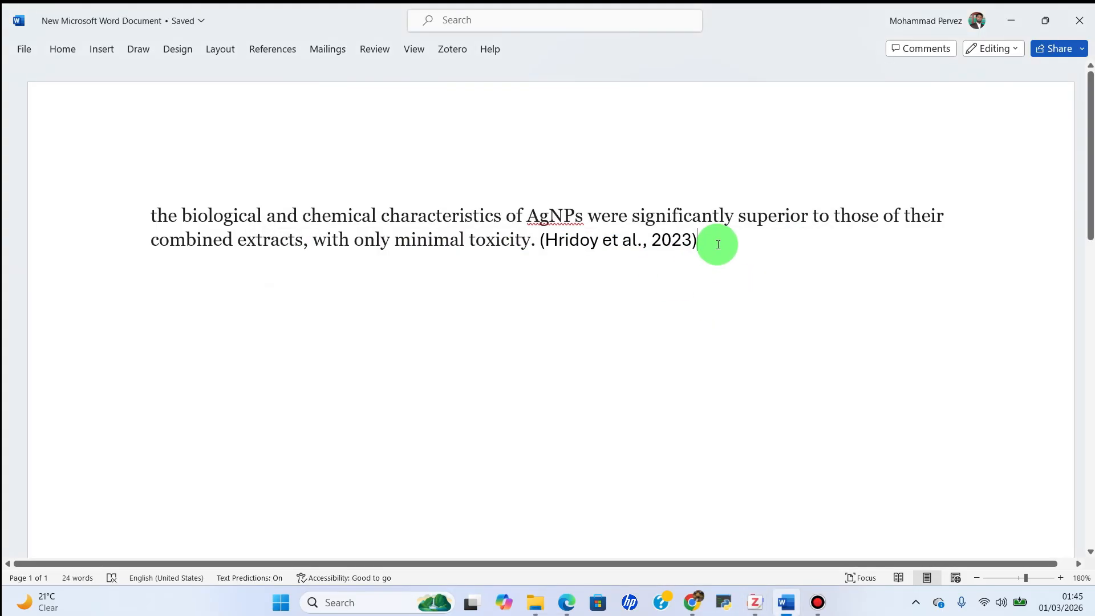
Add two line breaks after the citation and insert the Zotero bibliography there.
{"action": "key", "text": "Return"}
{"action": "key", "text": "Return"}
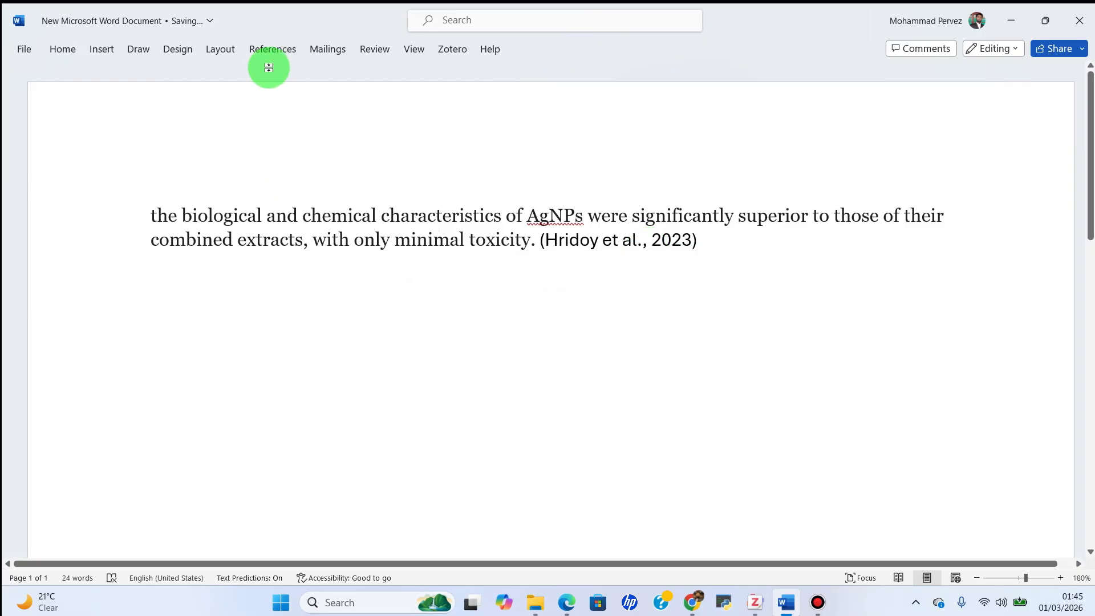
{"action": "left_click", "coordinate": [453, 51]}
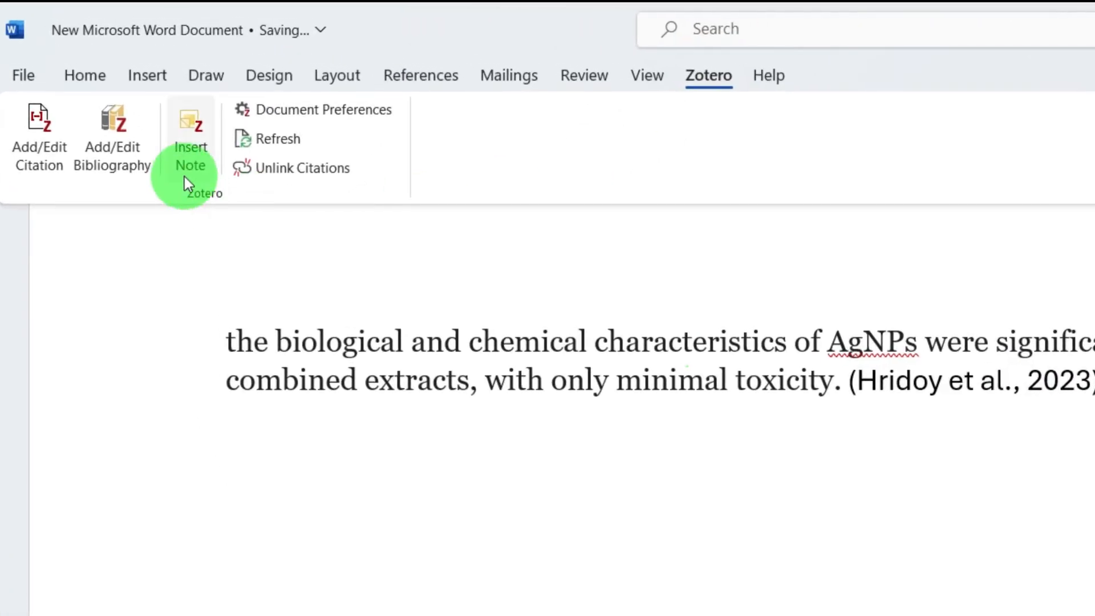
{"action": "left_click", "coordinate": [110, 163]}
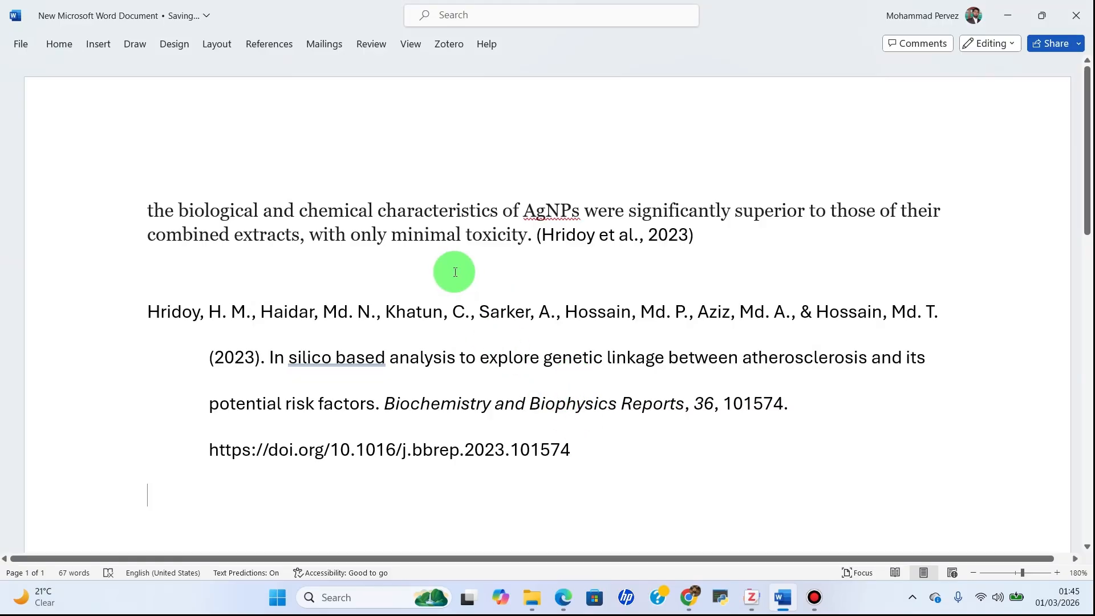
Browse the citation styles in the Zotero document preferences and accept them with APA Style 7th edition selected.
{"action": "left_click", "coordinate": [451, 45]}
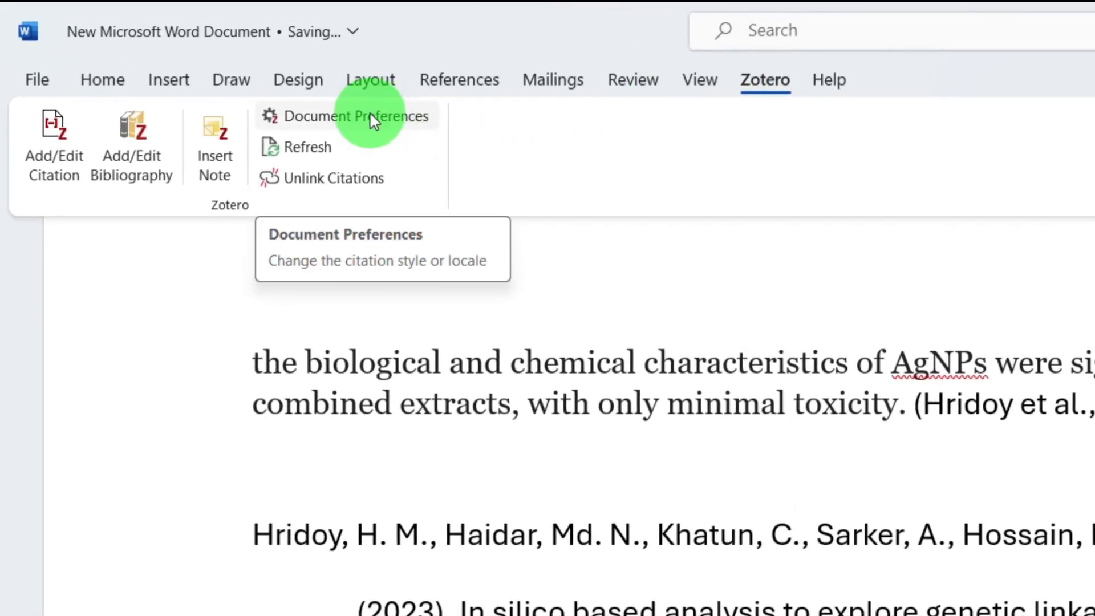
{"action": "left_click", "coordinate": [376, 119]}
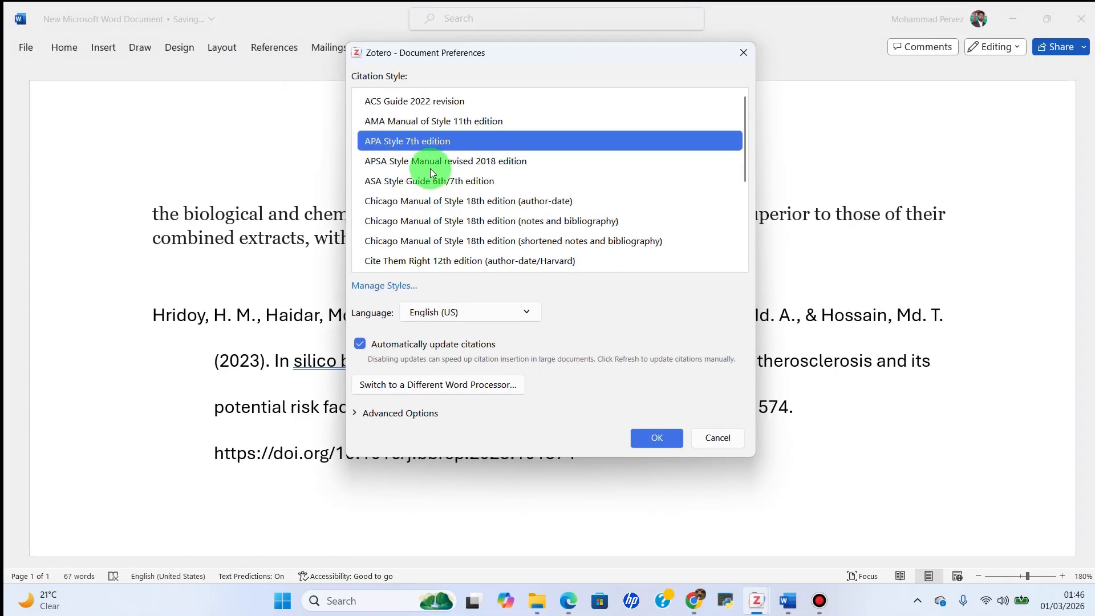
{"action": "scroll", "coordinate": [433, 180], "scroll_direction": "down", "scroll_amount": 3}
{"action": "scroll", "coordinate": [445, 211], "scroll_direction": "up", "scroll_amount": 3}
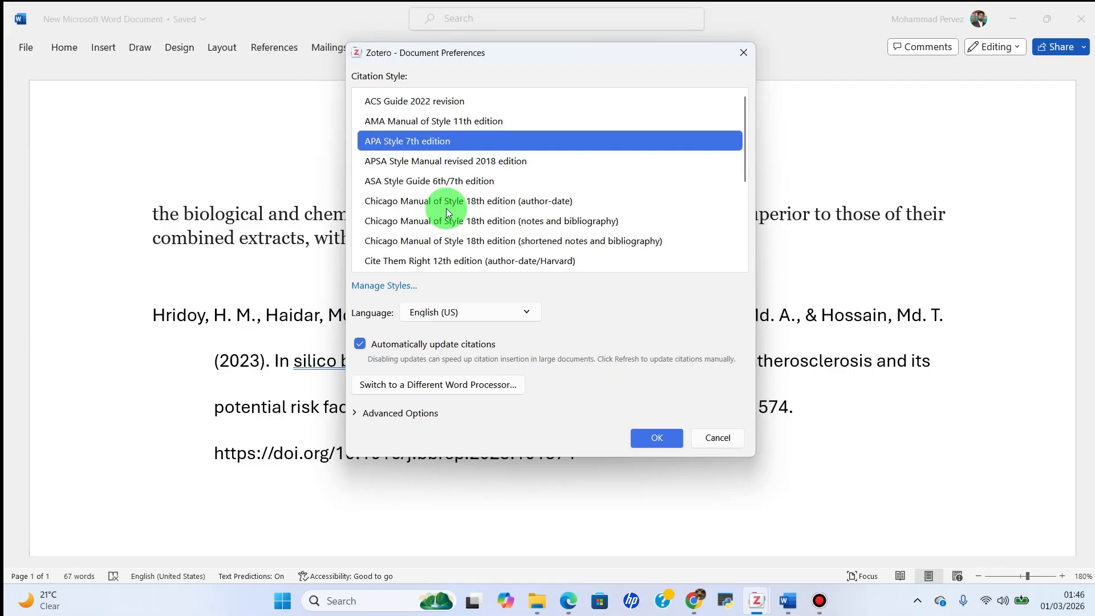
{"action": "left_click", "coordinate": [650, 436]}
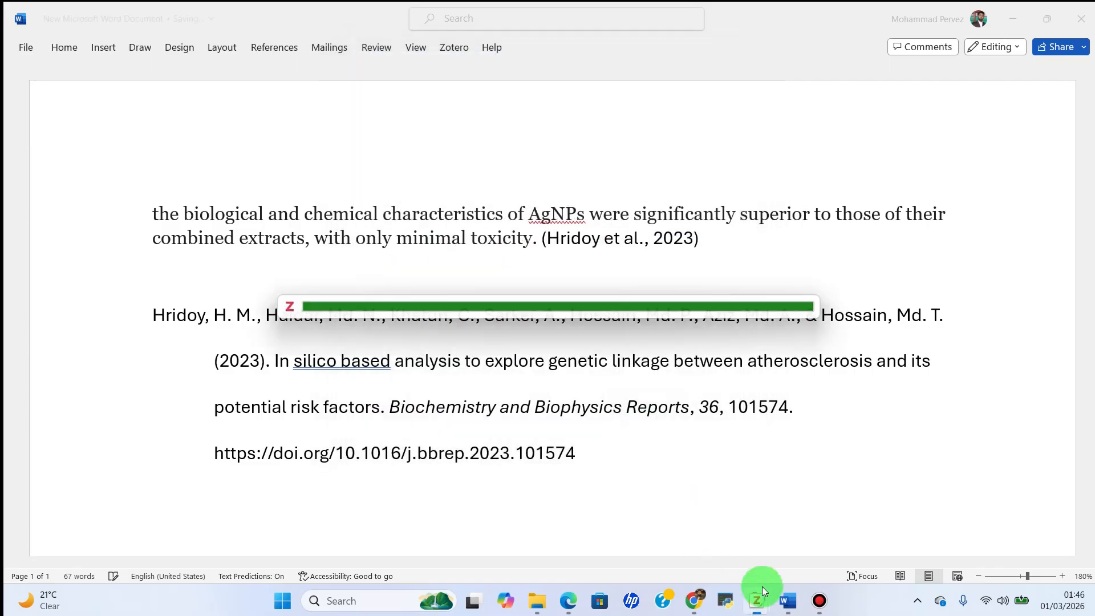
Switch to Zotero and open the Zotero Style Repository from the Style Manager in the Cite settings.
{"action": "mouse_move", "coordinate": [762, 586]}
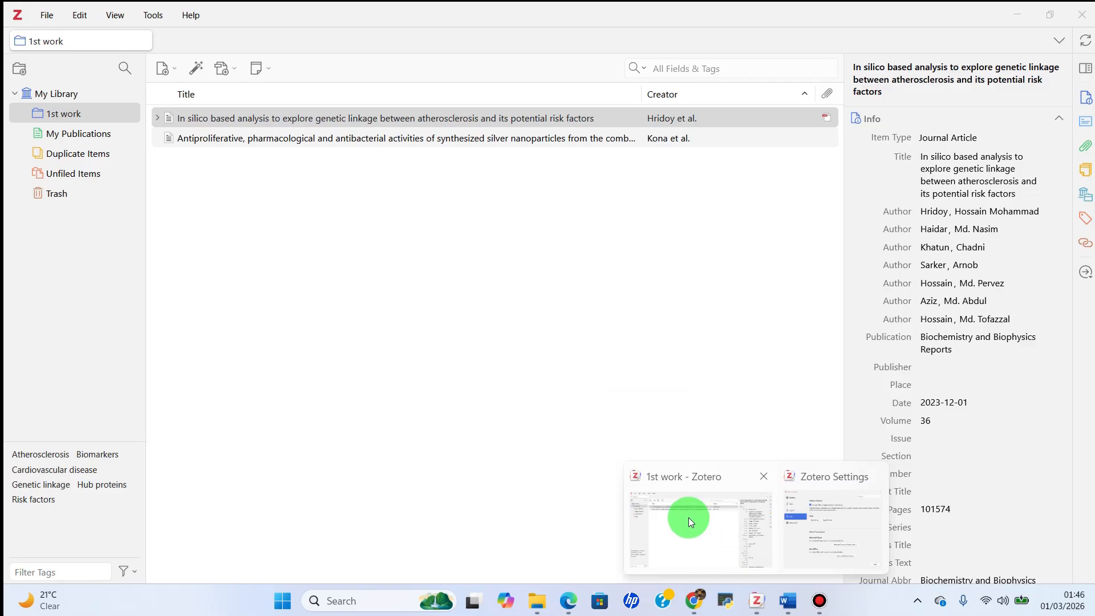
{"action": "left_click", "coordinate": [690, 518]}
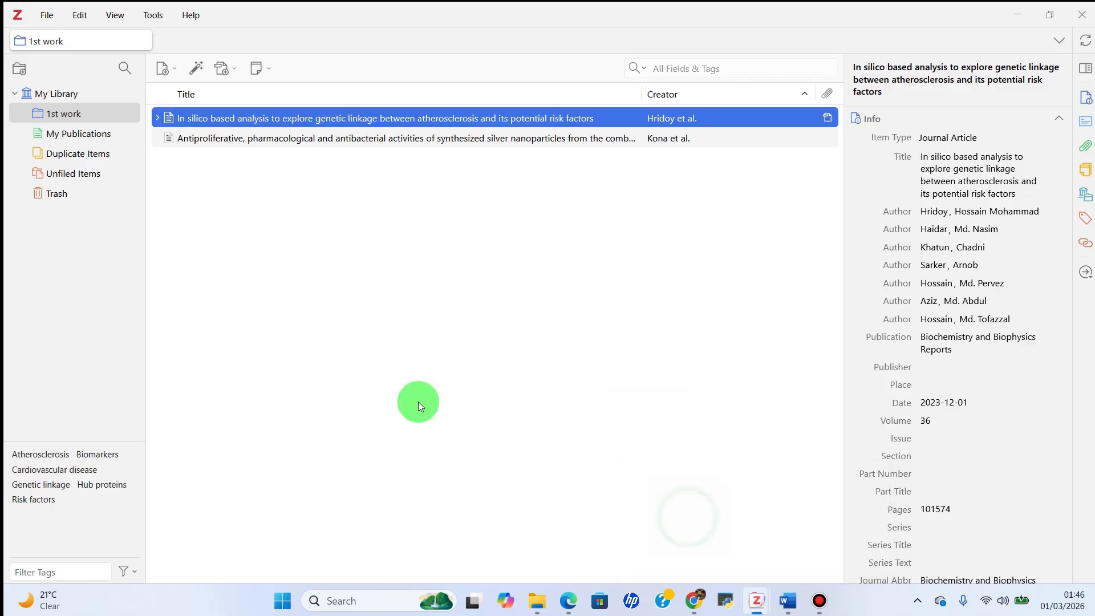
{"action": "left_click", "coordinate": [80, 15]}
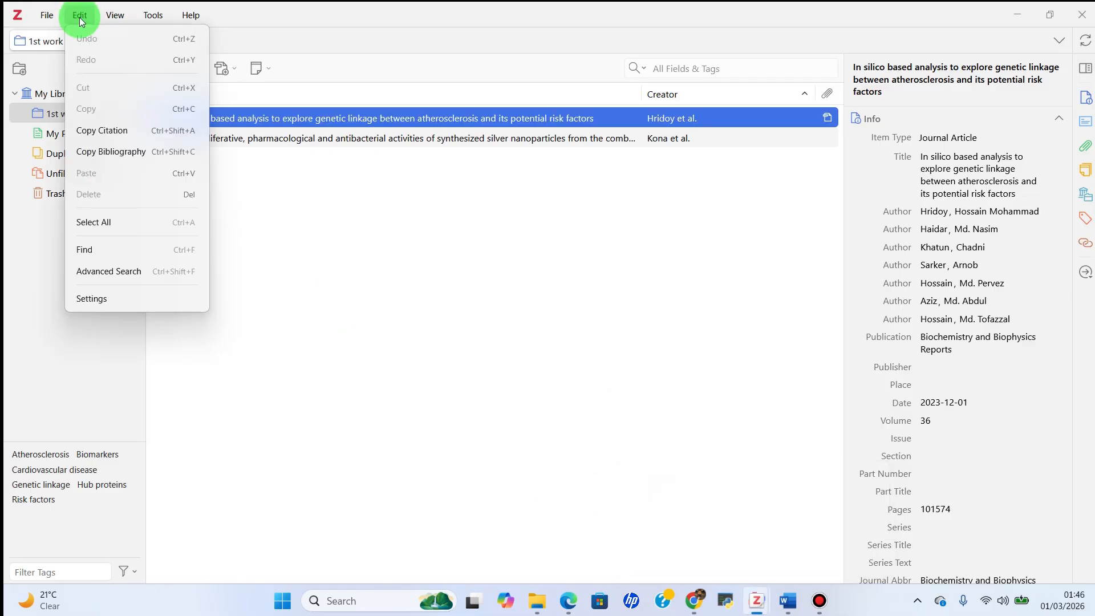
{"action": "left_click", "coordinate": [90, 298]}
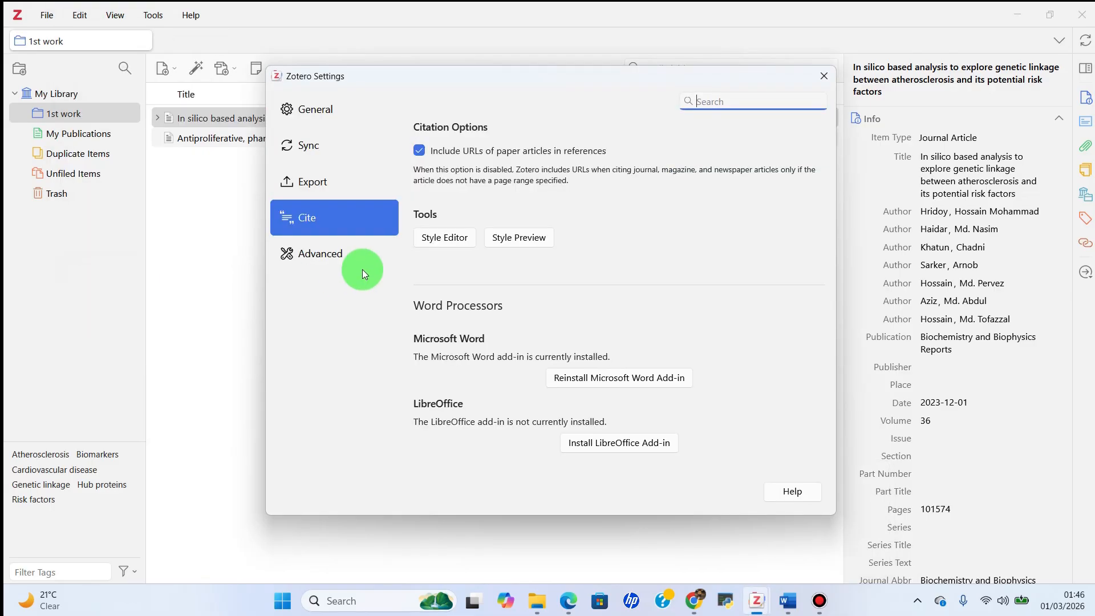
{"action": "scroll", "coordinate": [555, 337], "scroll_direction": "up", "scroll_amount": 5}
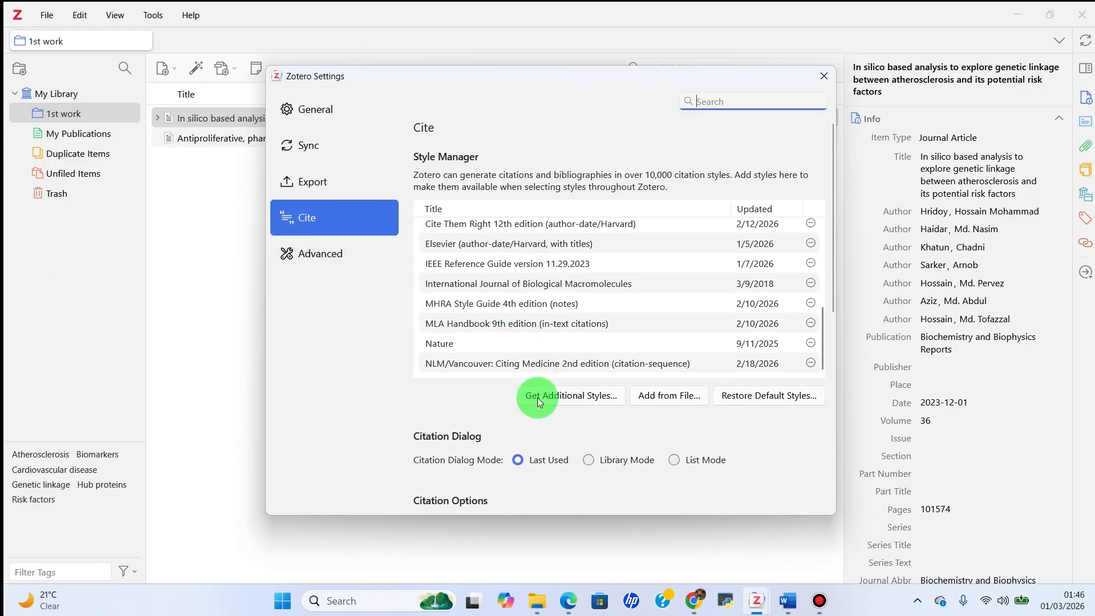
{"action": "left_click", "coordinate": [565, 402]}
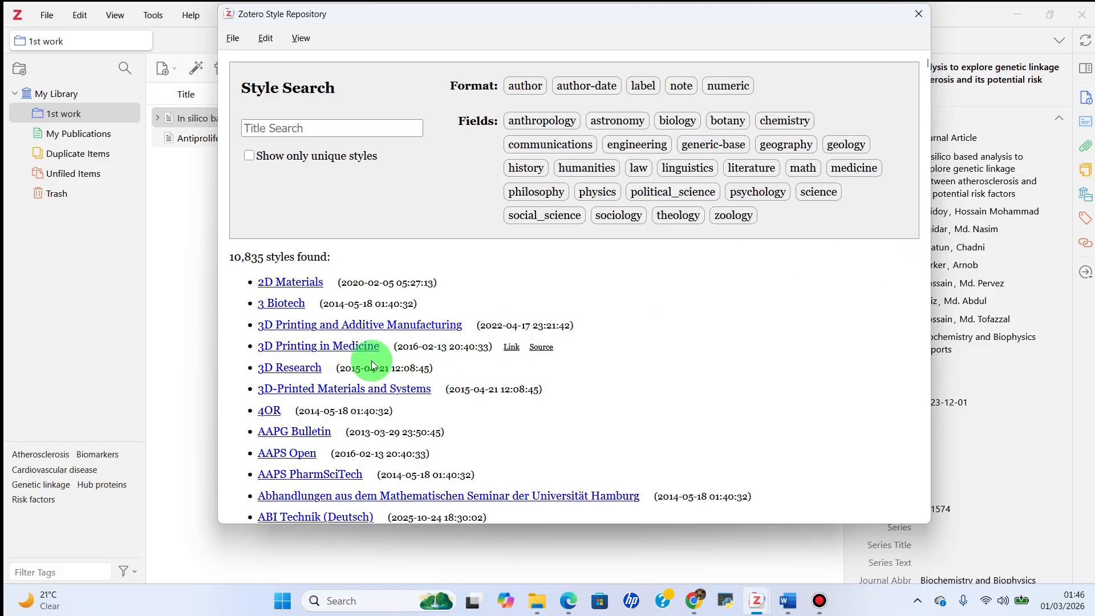
Browse the repository's style list, install the Environmental Systems Research citation style, and close the Zotero settings.
{"action": "scroll", "coordinate": [400, 374], "scroll_direction": "down", "scroll_amount": 4}
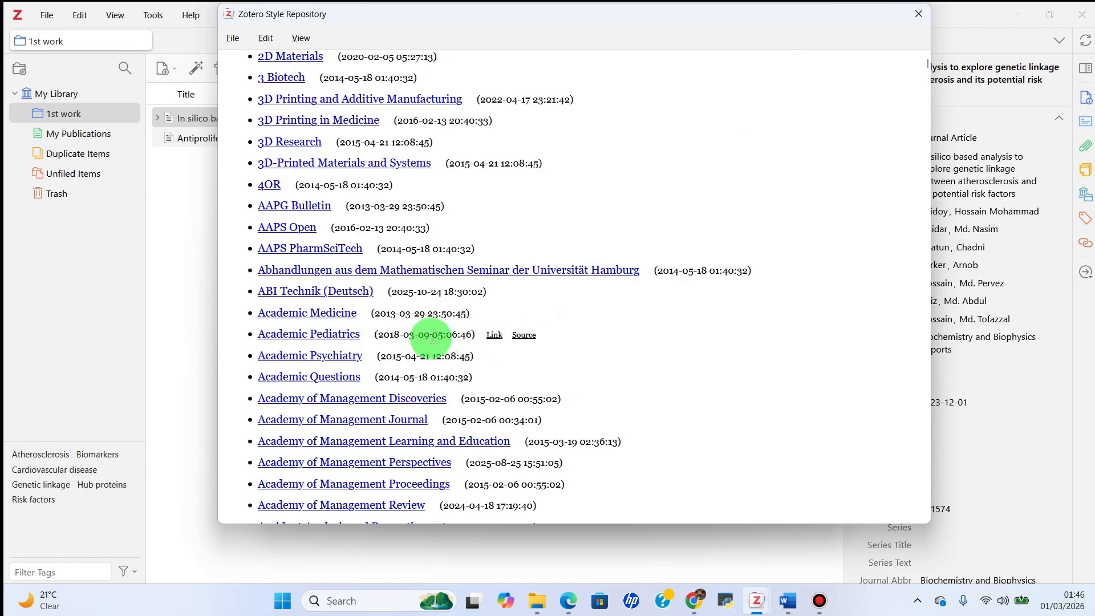
{"action": "scroll", "coordinate": [428, 388], "scroll_direction": "down", "scroll_amount": 1}
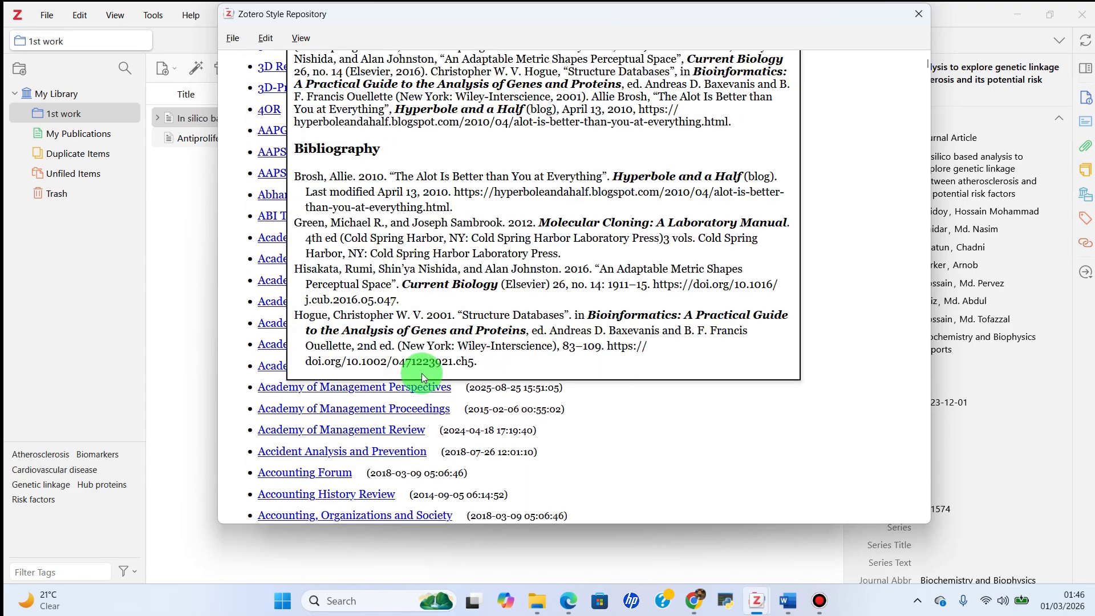
{"action": "scroll", "coordinate": [463, 428], "scroll_direction": "down", "scroll_amount": 8}
{"action": "scroll", "coordinate": [460, 423], "scroll_direction": "down", "scroll_amount": 14}
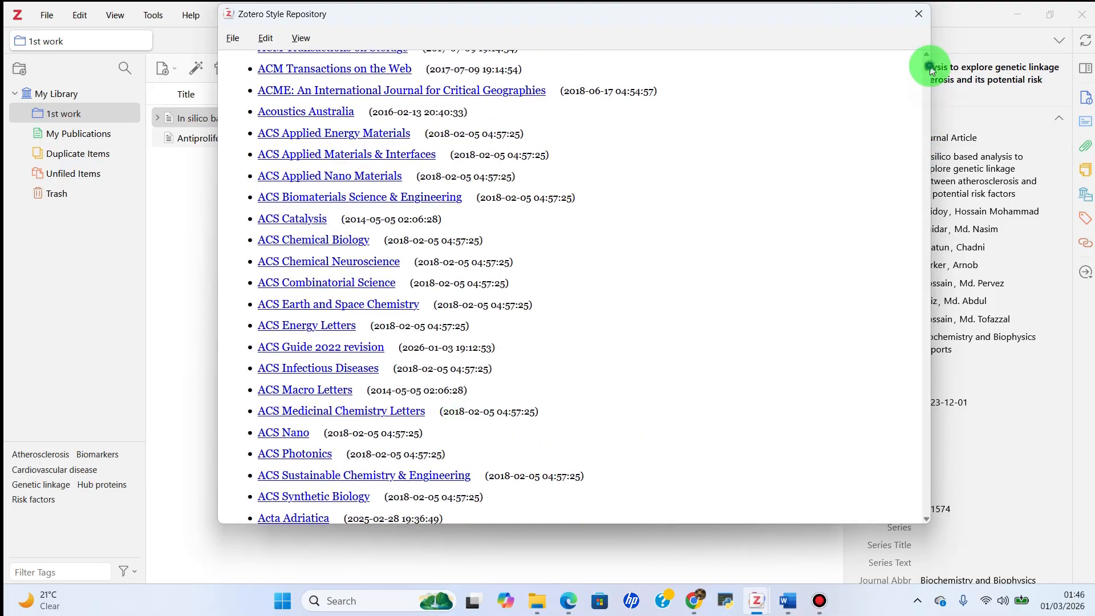
{"action": "left_click_drag", "start_coordinate": [927, 67], "coordinate": [922, 197]}
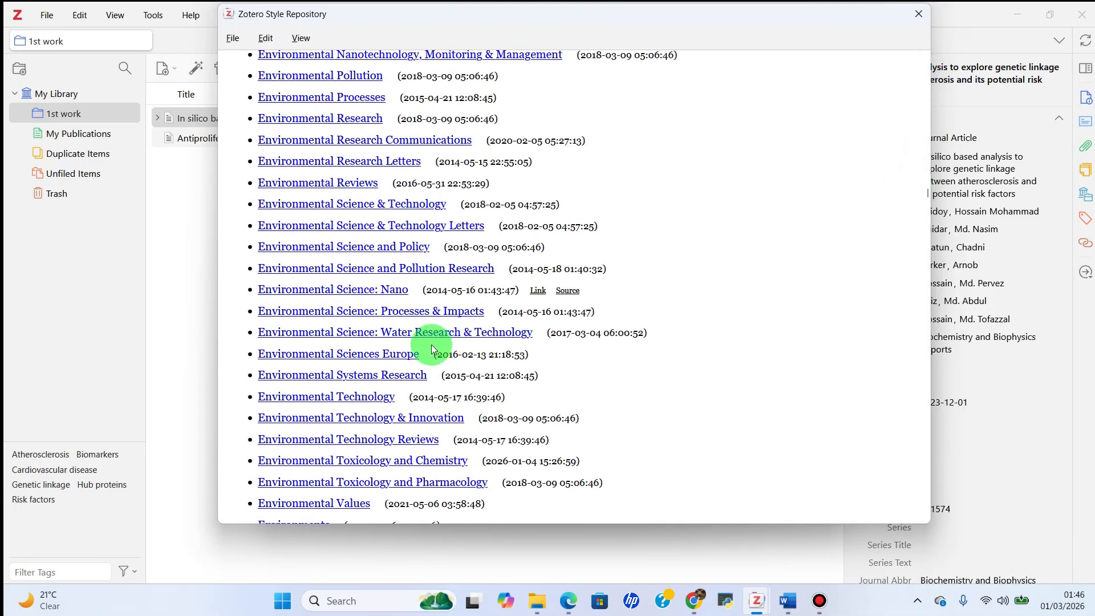
{"action": "mouse_move", "coordinate": [285, 382]}
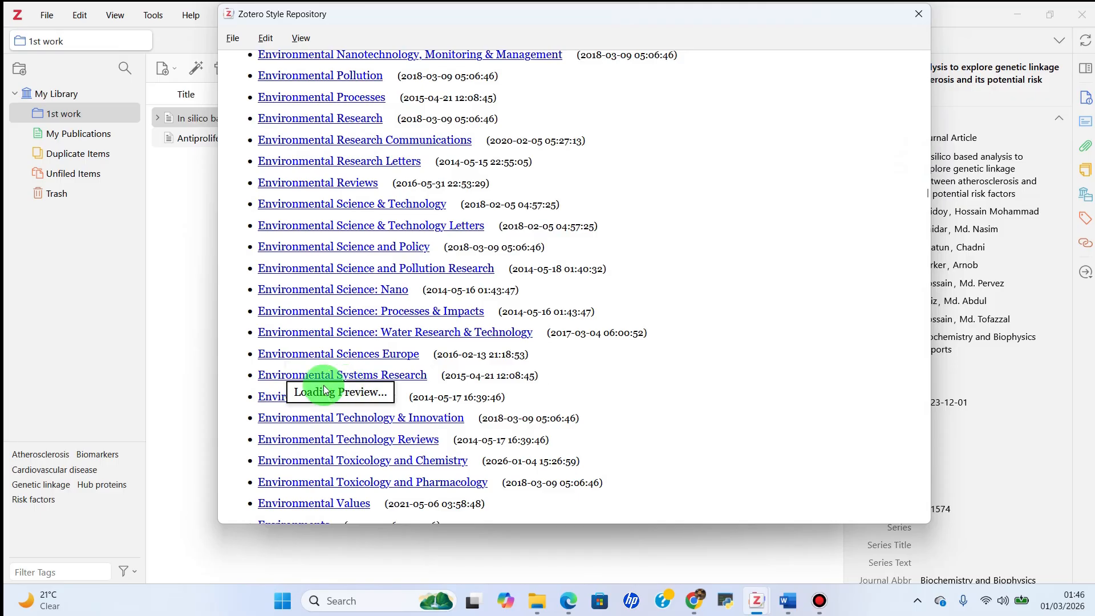
{"action": "left_click", "coordinate": [284, 380]}
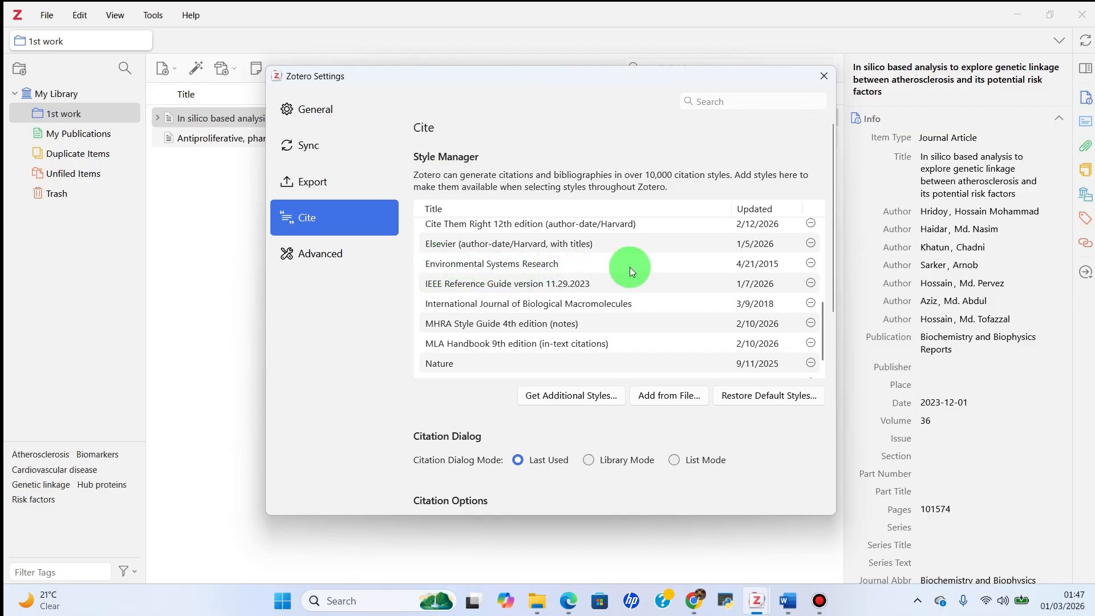
{"action": "left_click", "coordinate": [825, 77]}
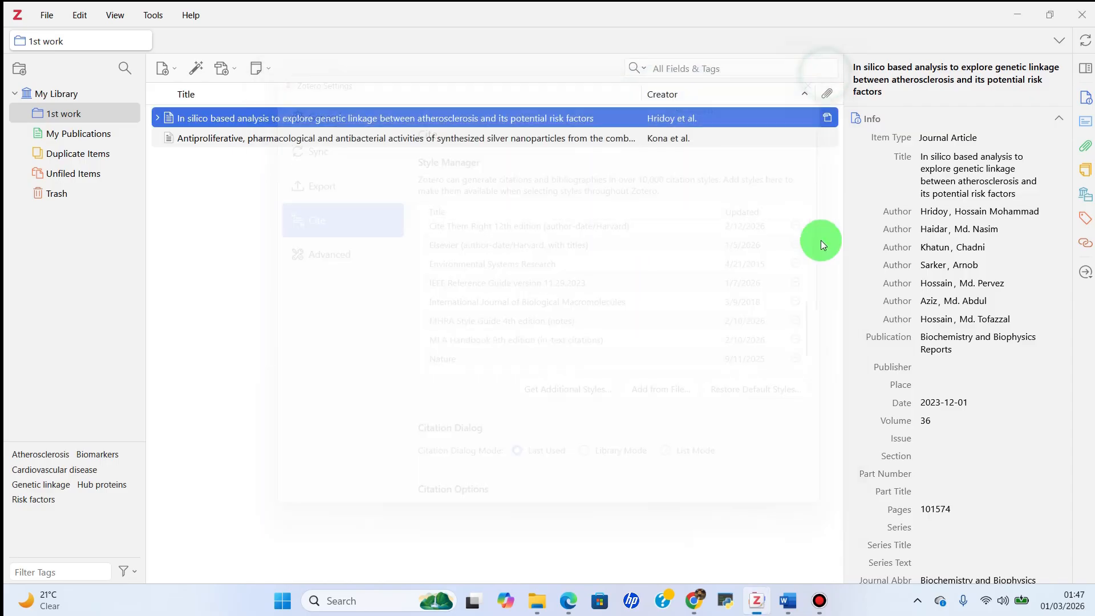
Switch to the Word document, look for Environmental Systems Research among the citation styles in the Zotero document preferences, and close them without changes.
{"action": "left_click", "coordinate": [802, 604]}
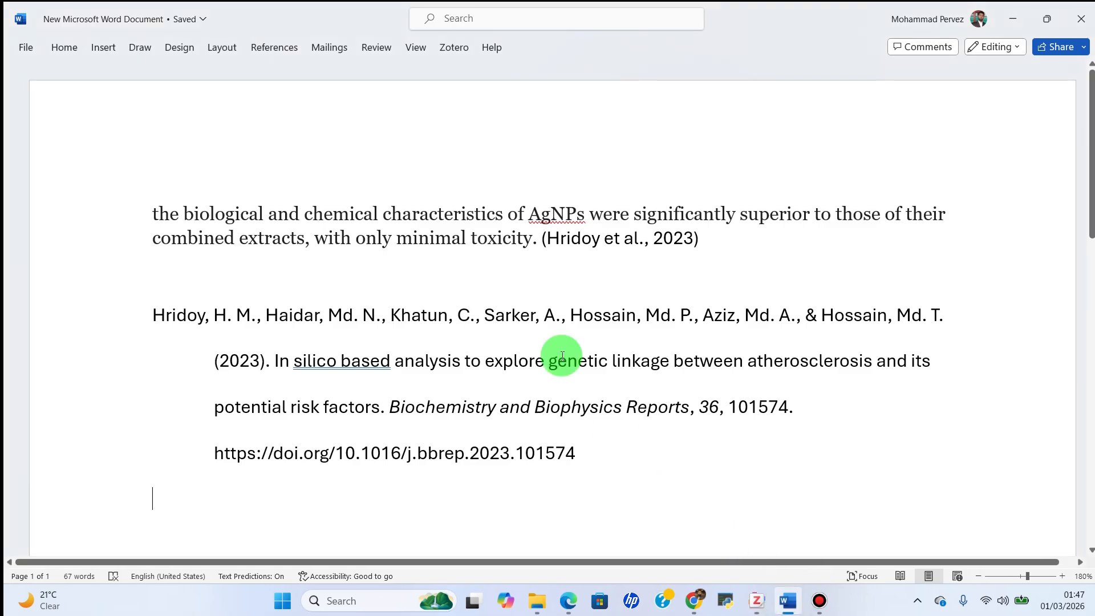
{"action": "left_click", "coordinate": [454, 48]}
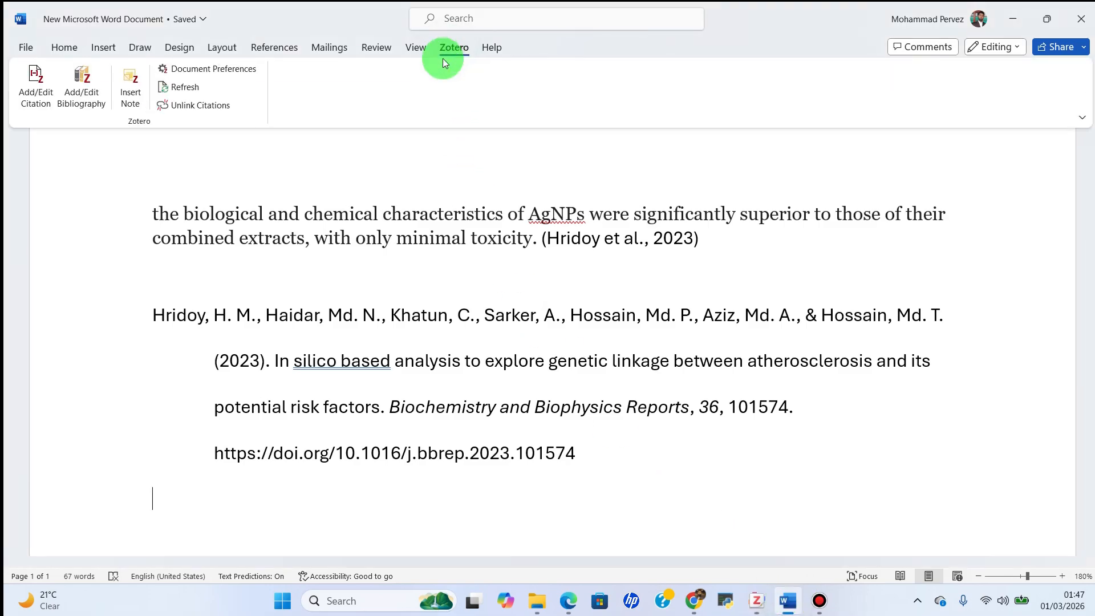
{"action": "left_click", "coordinate": [197, 69]}
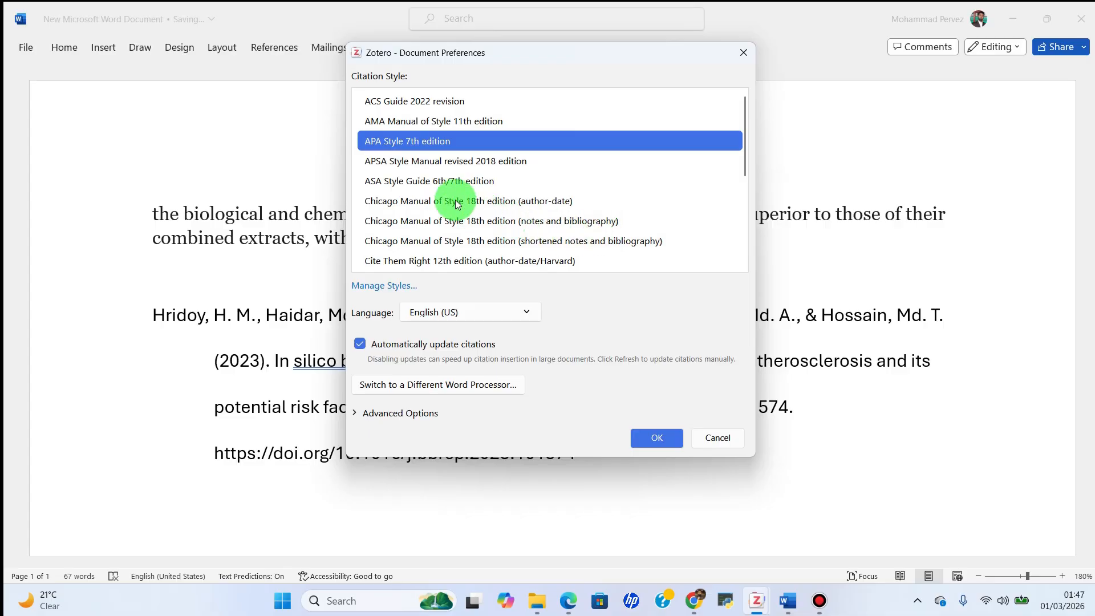
{"action": "scroll", "coordinate": [457, 204], "scroll_direction": "down", "scroll_amount": 3}
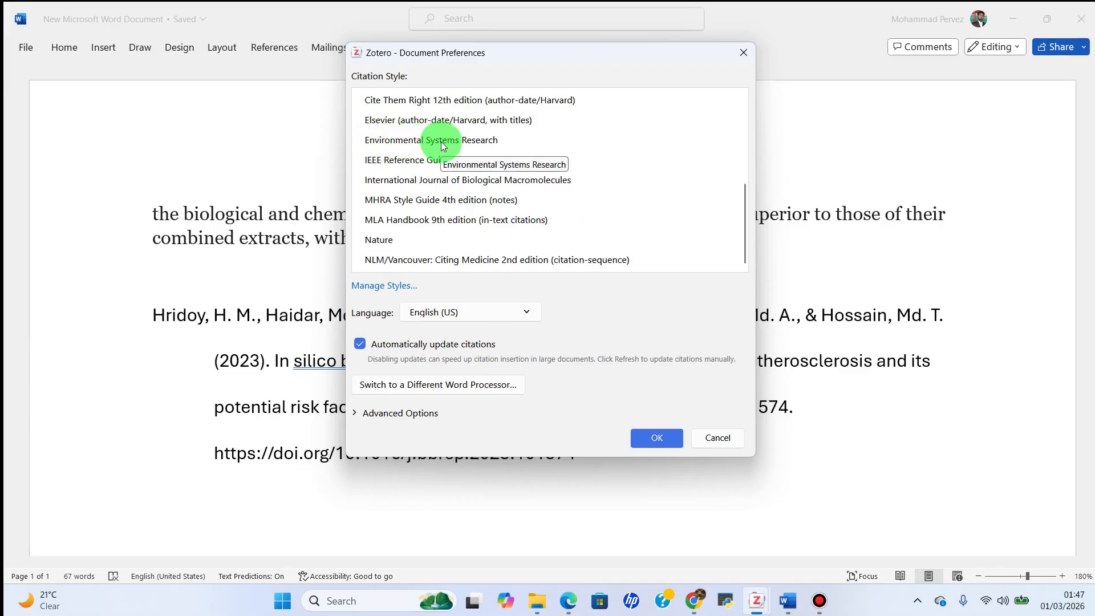
{"action": "left_click", "coordinate": [750, 51]}
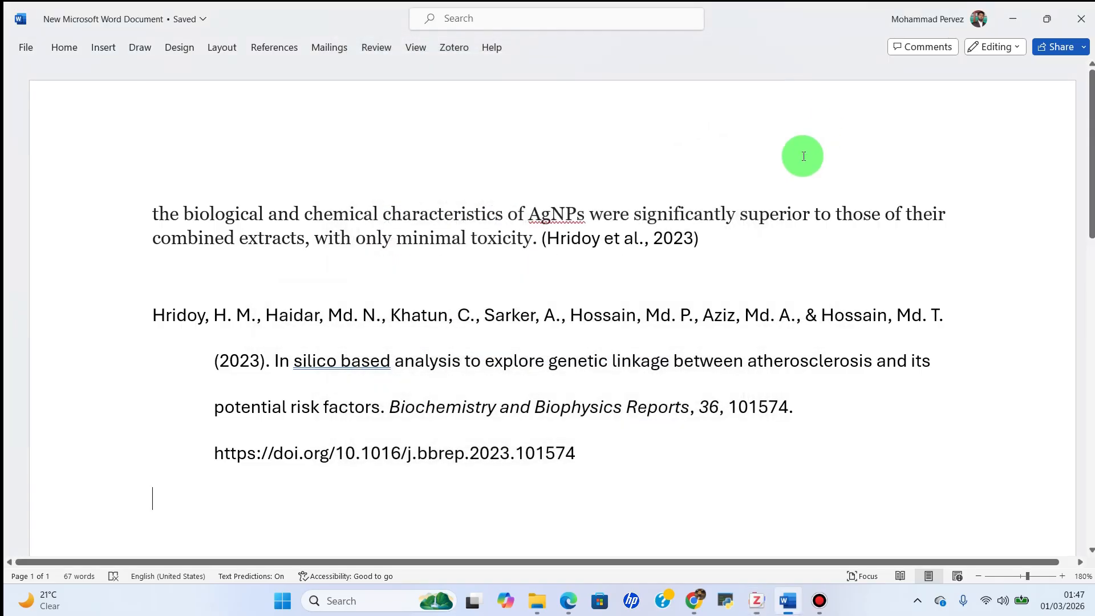